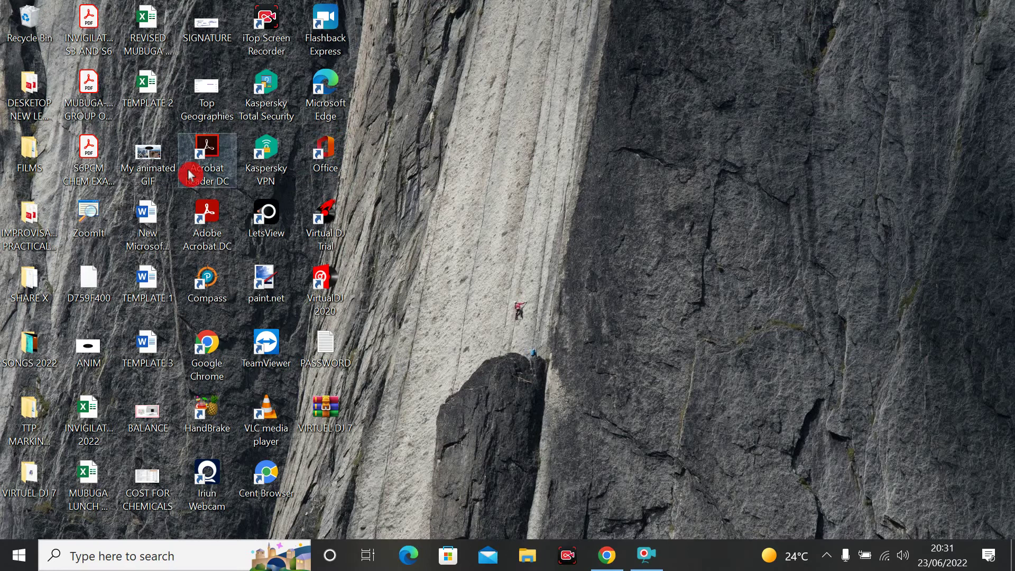
# Step: Open S6PCM CHEM EXAM TERM 3.pdf, scroll down to Section A, then minimise Acrobat
pyautogui.doubleClick(84, 153)
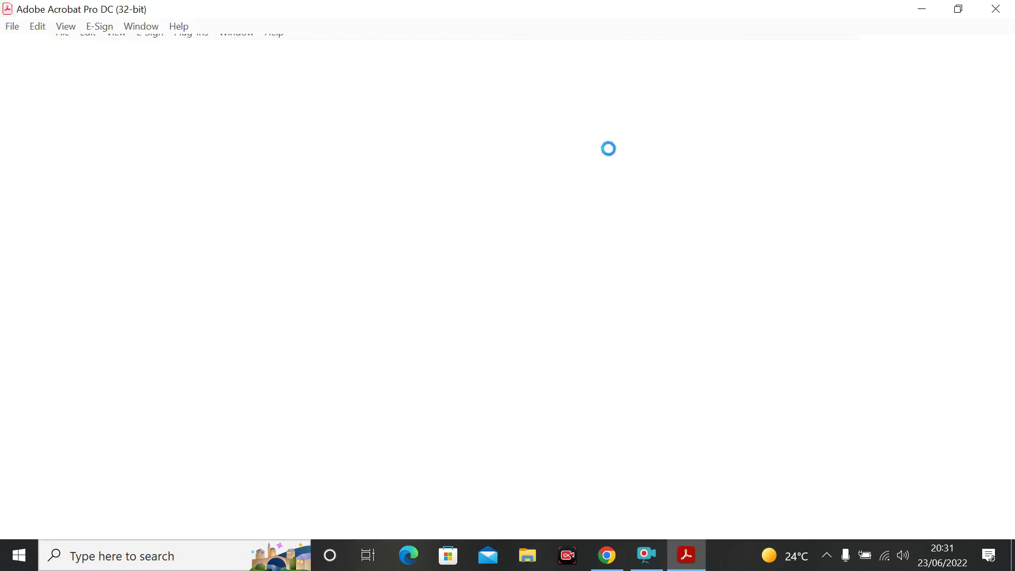
pyautogui.scroll(-5, 556, 285)
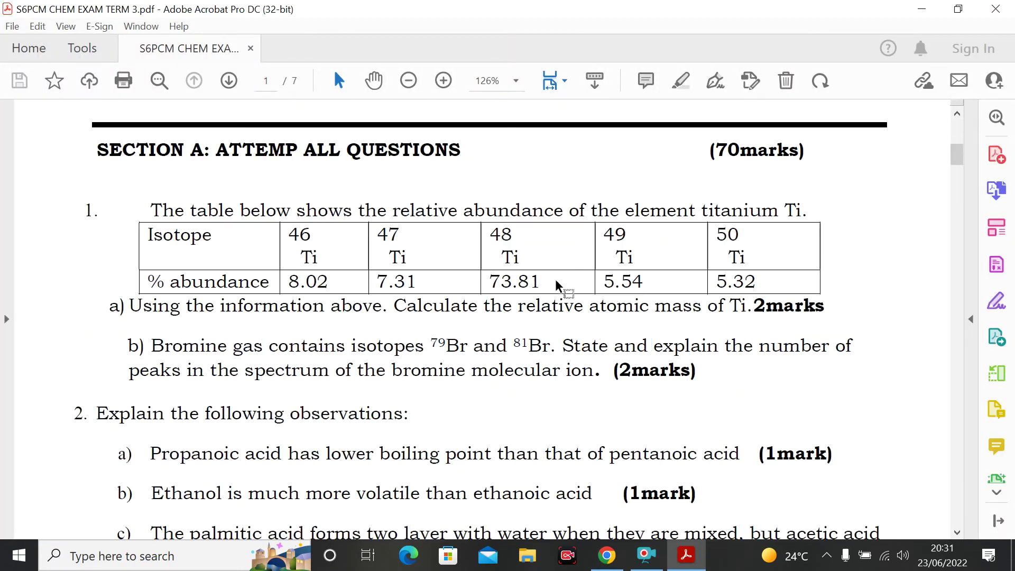
pyautogui.scroll(-2, 560, 284)
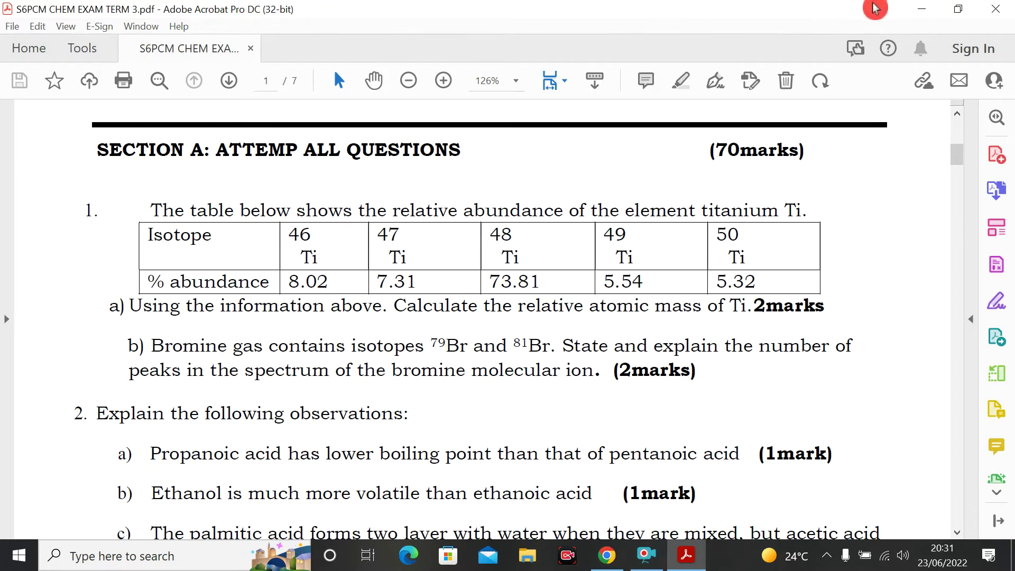
pyautogui.click(918, 10)
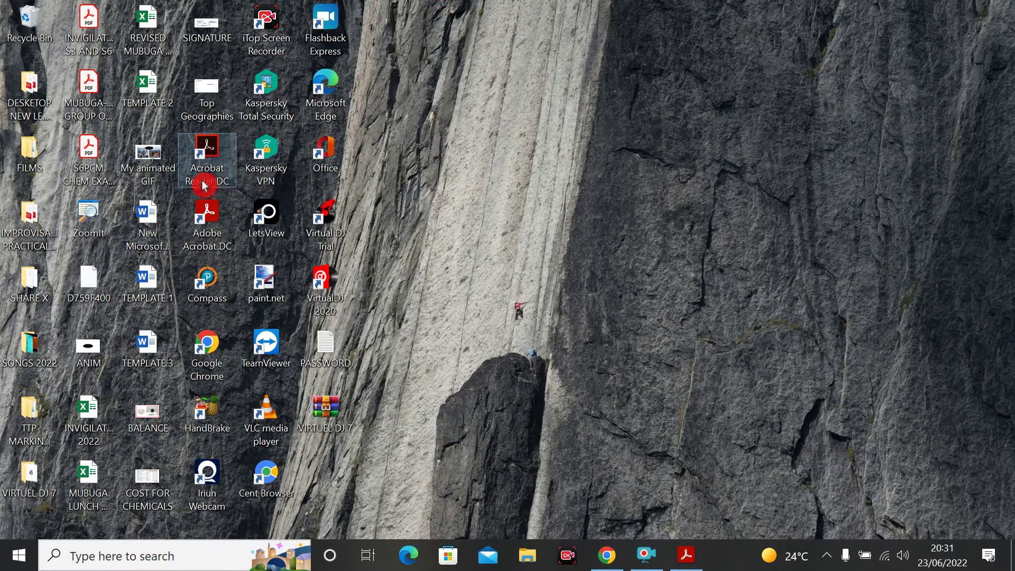
# Step: Restore the minimised chemistry exam window at Section A
pyautogui.click(687, 556)
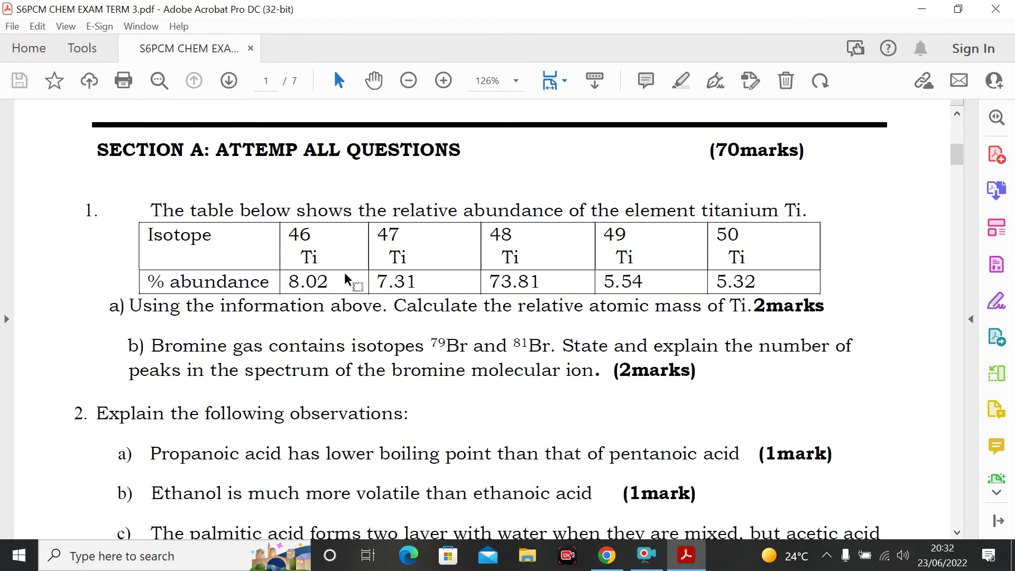
pyautogui.scroll(-10, 347, 279)
pyautogui.scroll(5, 344, 279)
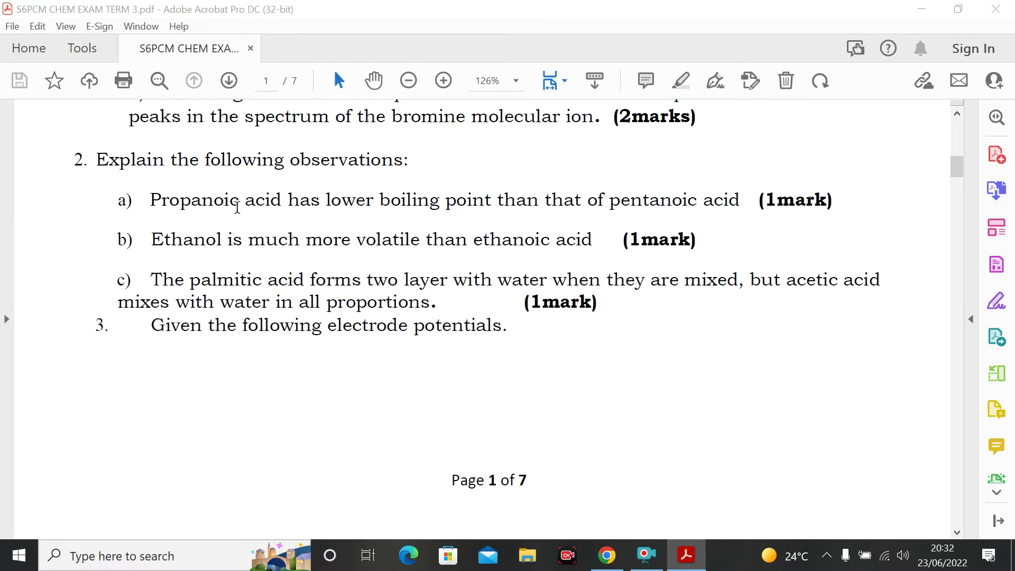
# Step: Copy question 2's text from 'Propanoic' through 'volatile', then clear the selection
pyautogui.moveTo(238, 207); pyautogui.dragTo(419, 238)
pyautogui.rightClick(387, 205)
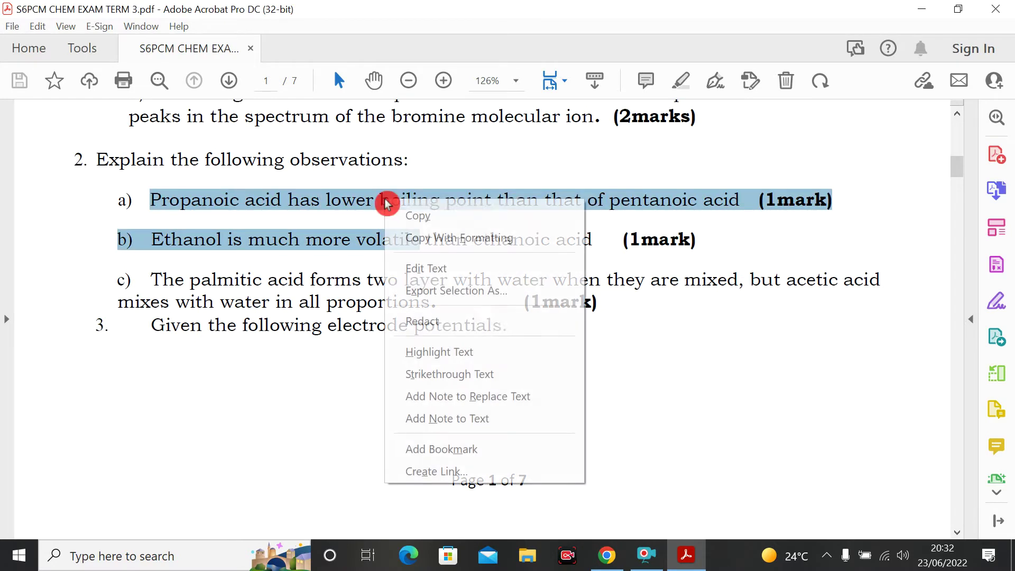
pyautogui.click(417, 221)
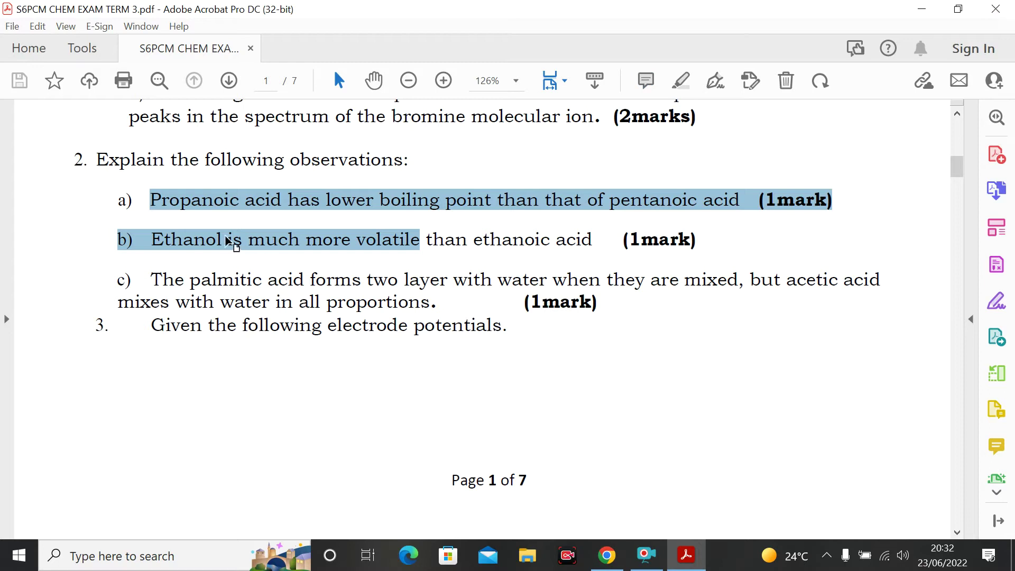
pyautogui.click(427, 240)
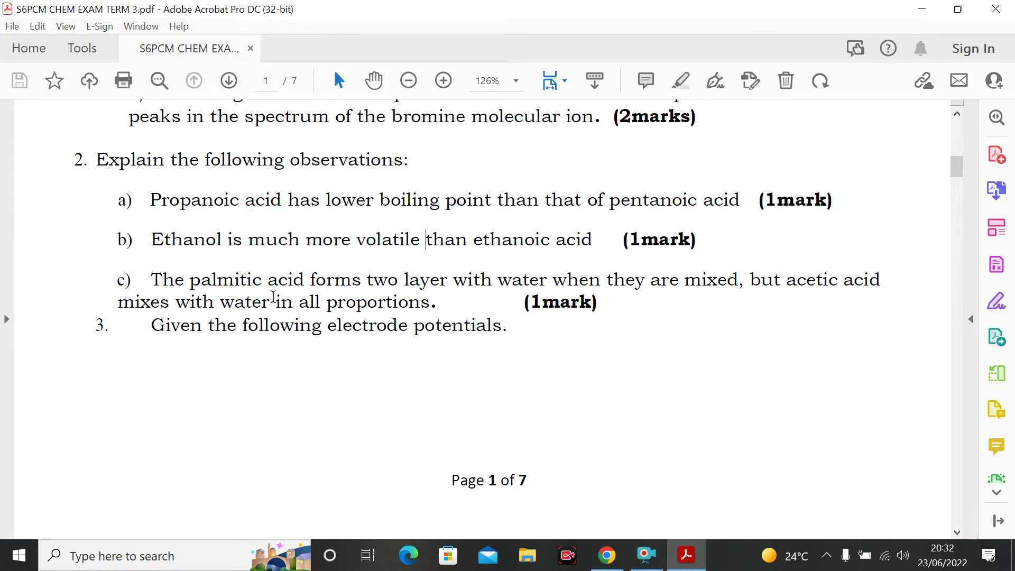
pyautogui.scroll(5, 227, 183)
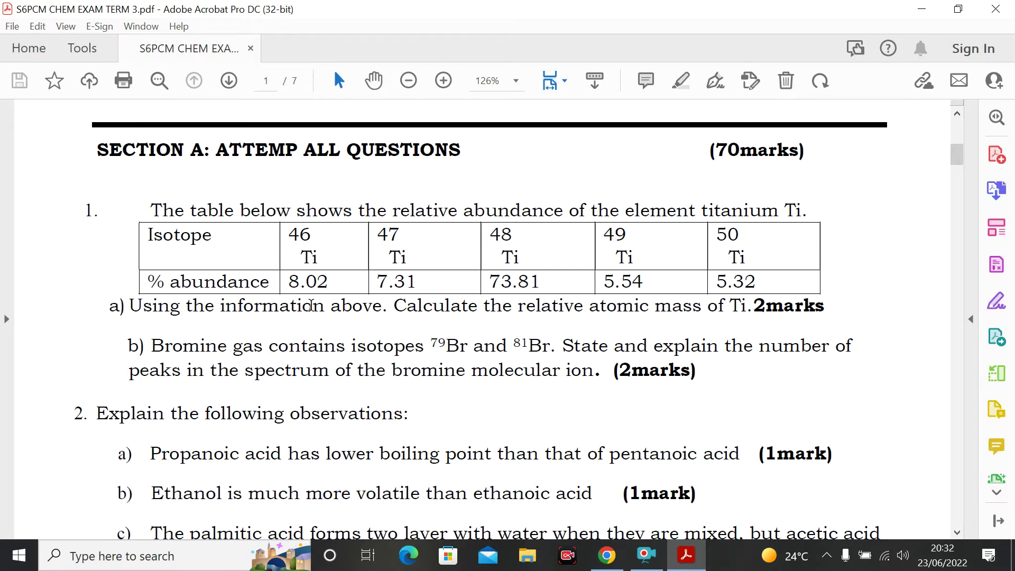
pyautogui.click(16, 27)
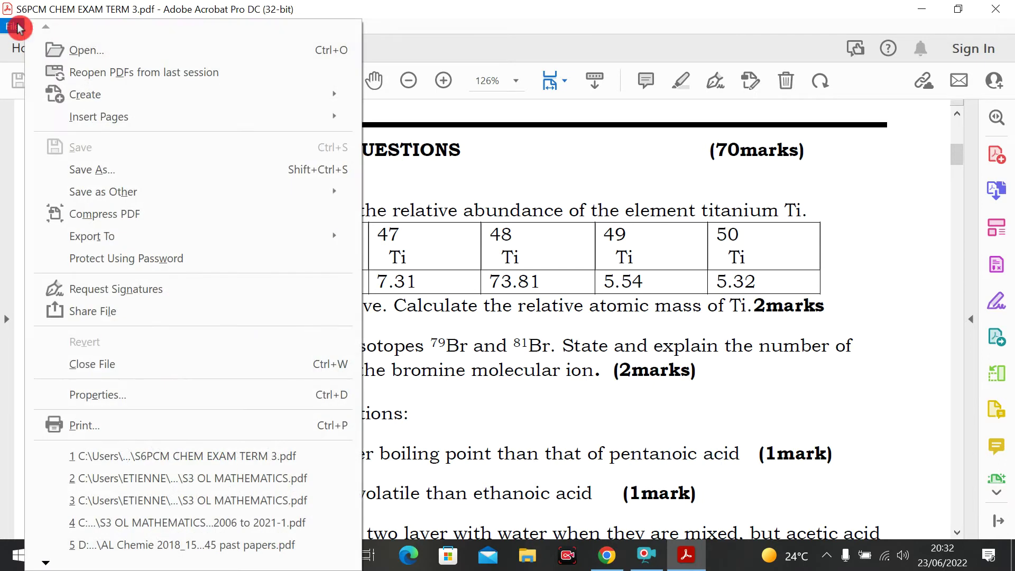
pyautogui.click(88, 424)
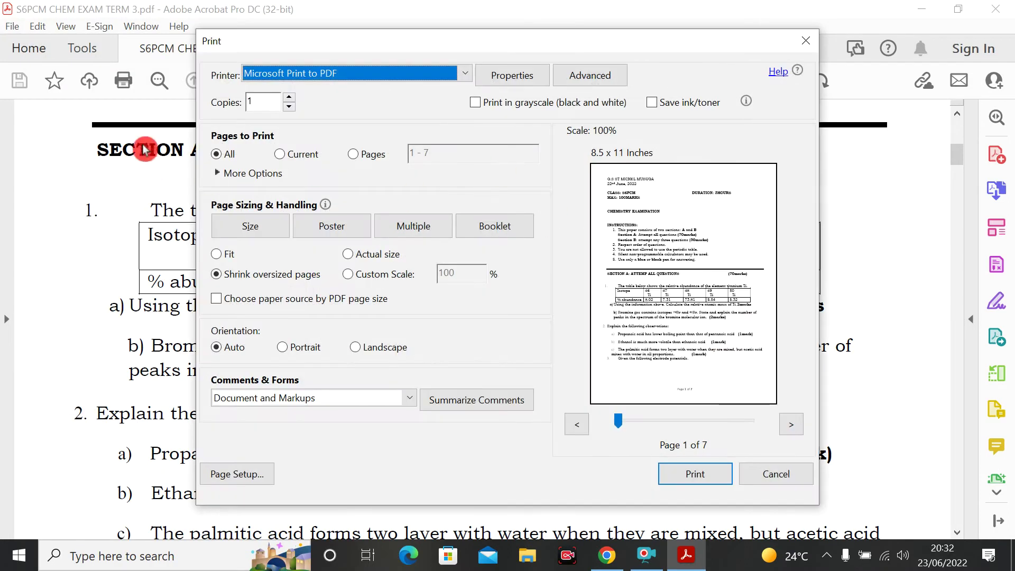
pyautogui.click(289, 99)
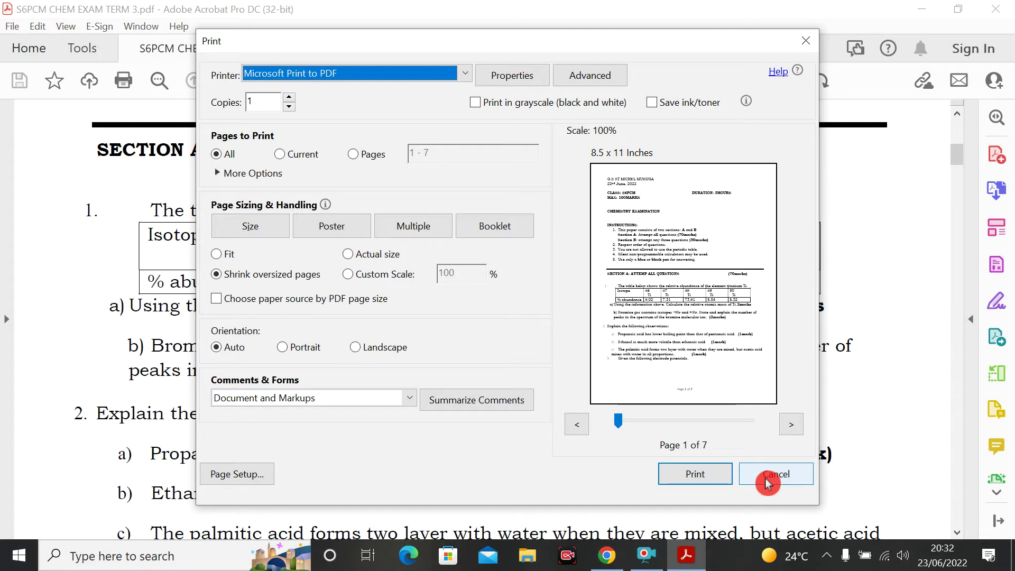
pyautogui.click(778, 474)
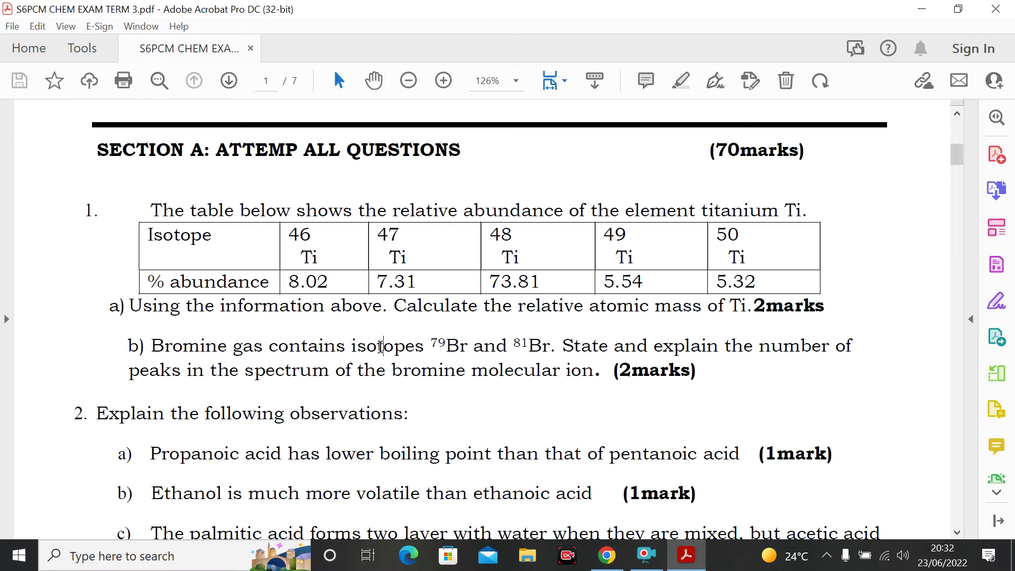
# Step: Open the exam's Document Properties from the File menu to review its security restrictions
pyautogui.click(171, 6)
pyautogui.click(12, 28)
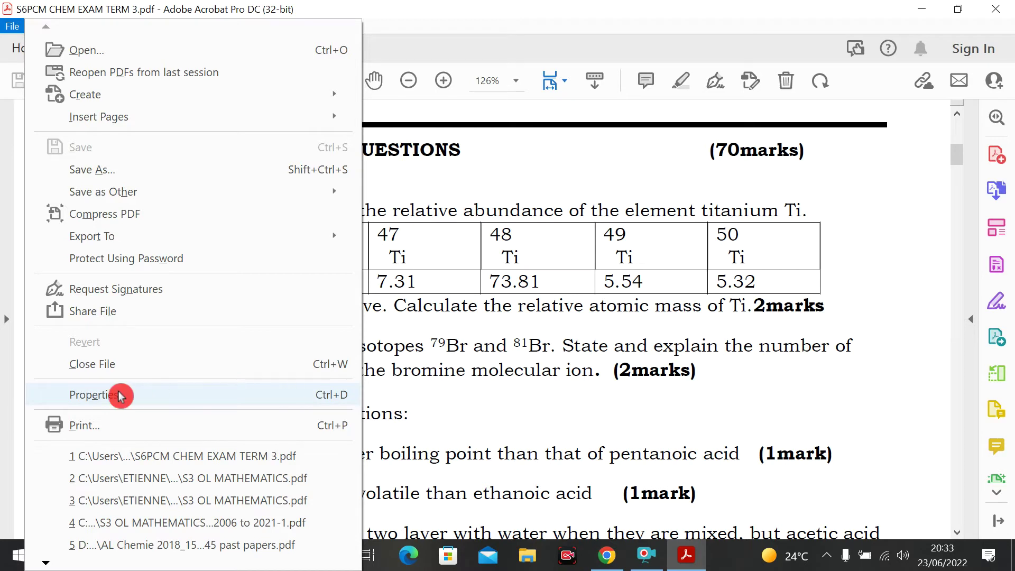
pyautogui.click(118, 395)
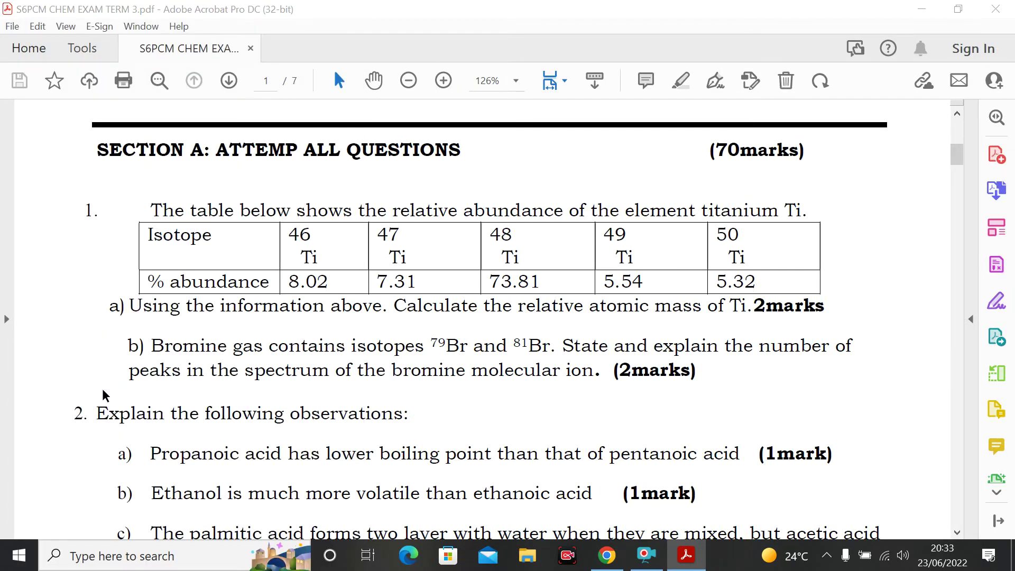
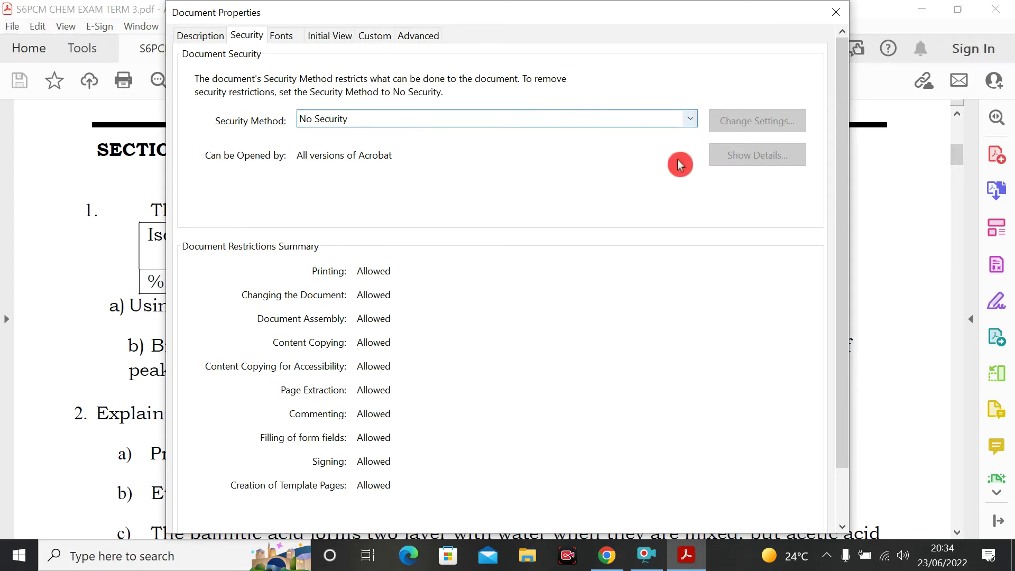
# Step: Set the exam's Security Method to Password Security
pyautogui.click(694, 119)
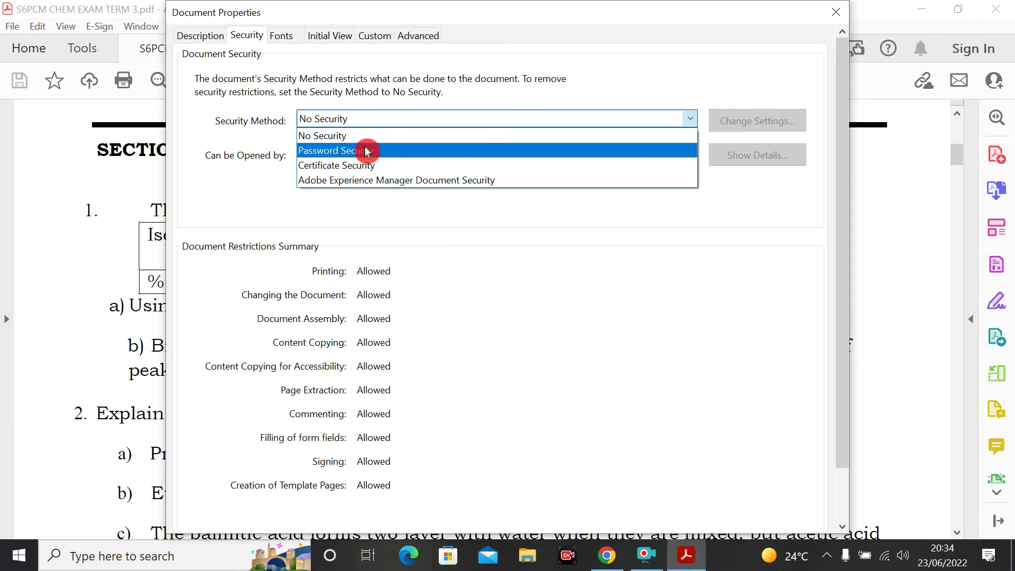
pyautogui.click(356, 151)
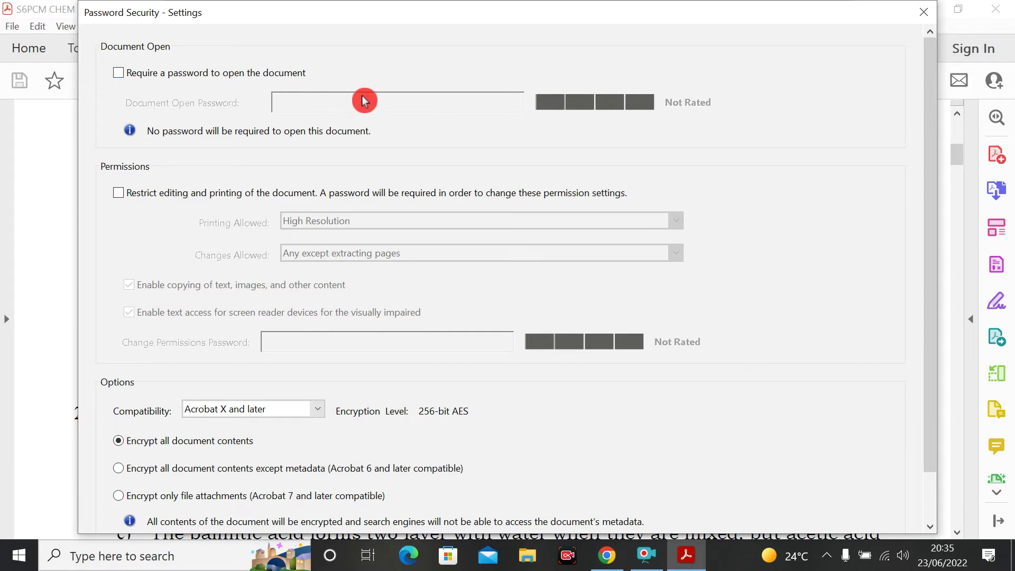
# Step: Require a password to open the document, entering the open password and confirming it
pyautogui.click(119, 74)
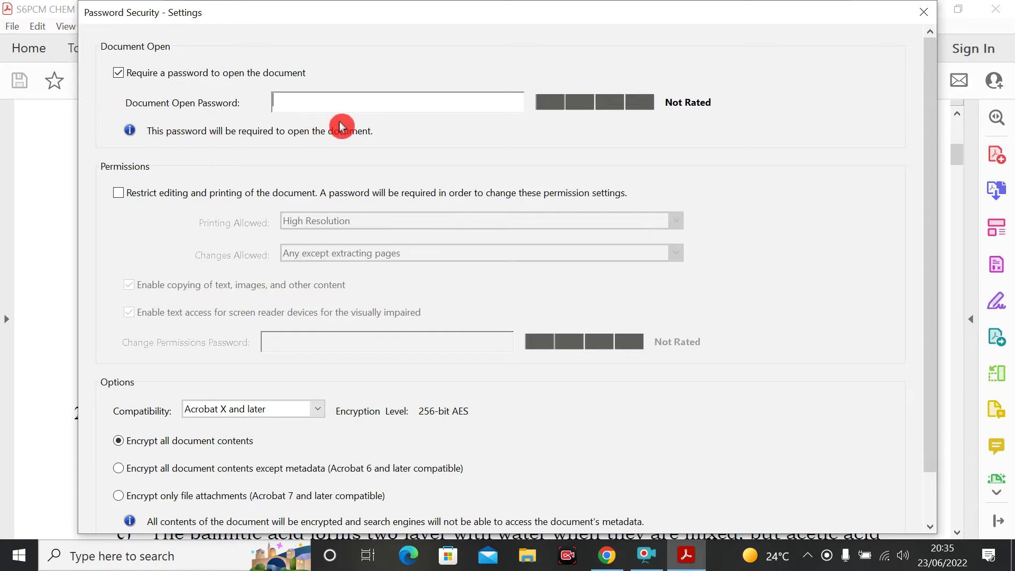
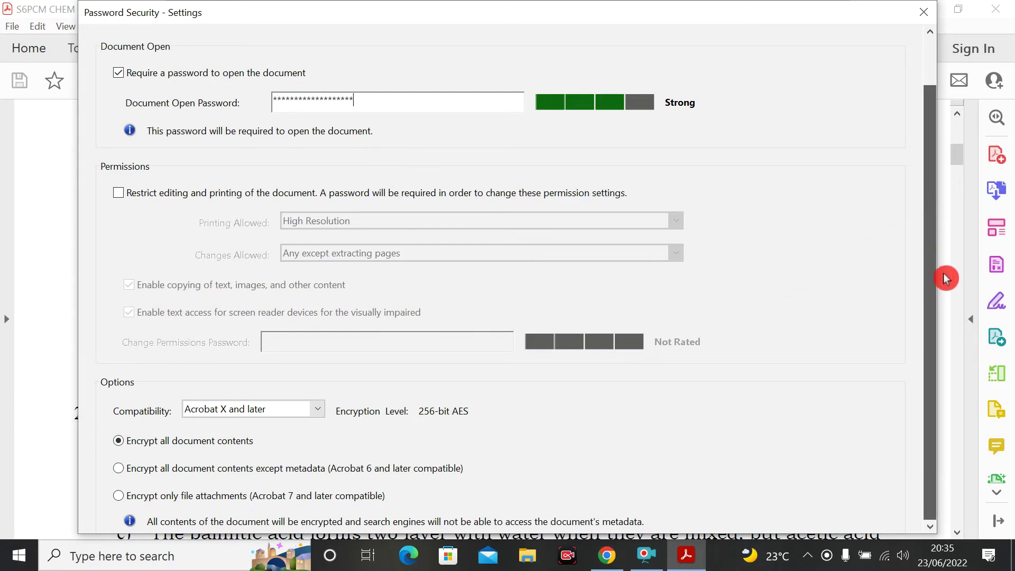
pyautogui.scroll(-1, 745, 360)
pyautogui.click(741, 507)
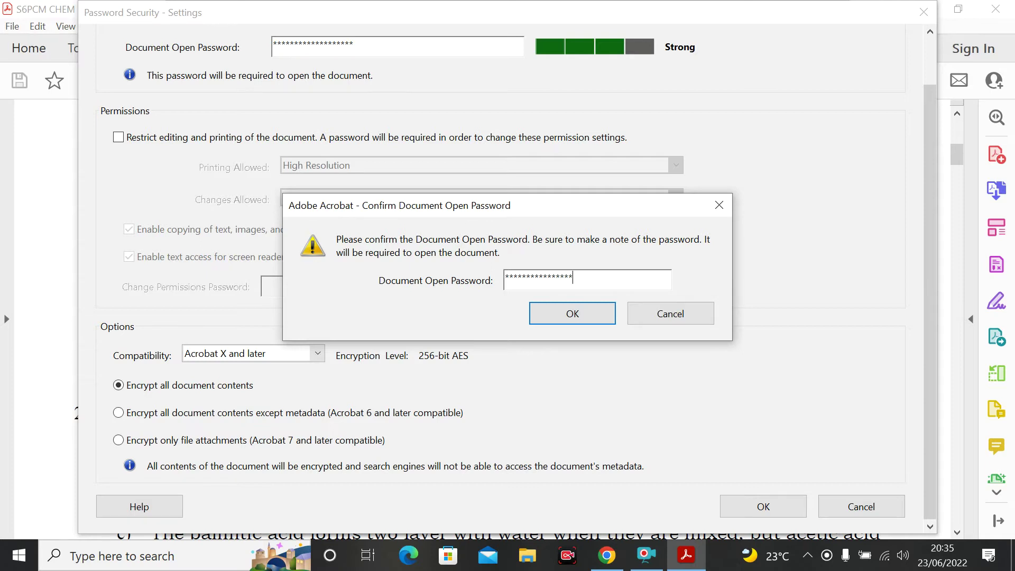
pyautogui.click(562, 311)
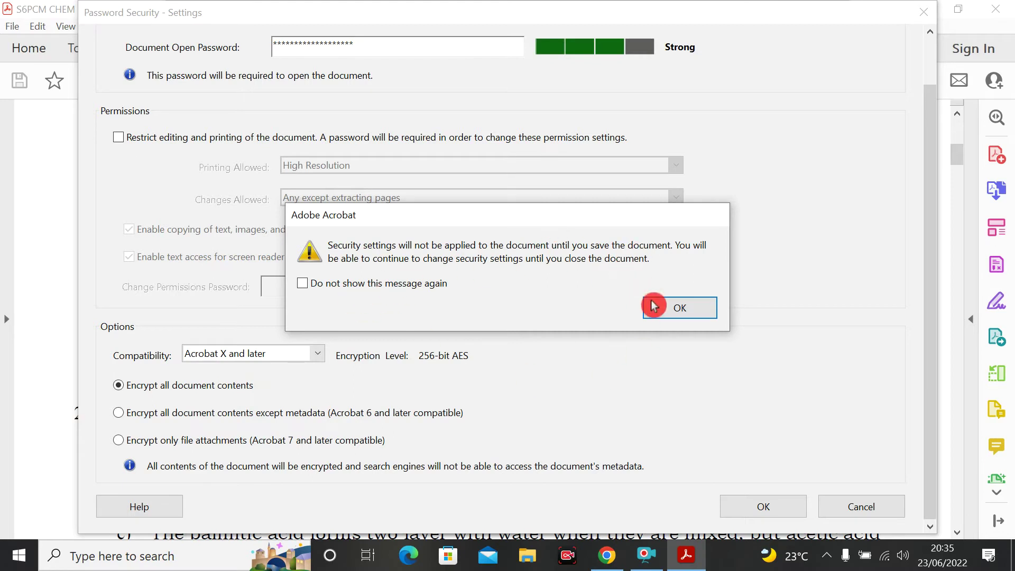
# Step: Accept the security notice and Document Properties, then close the secured exam
pyautogui.click(675, 317)
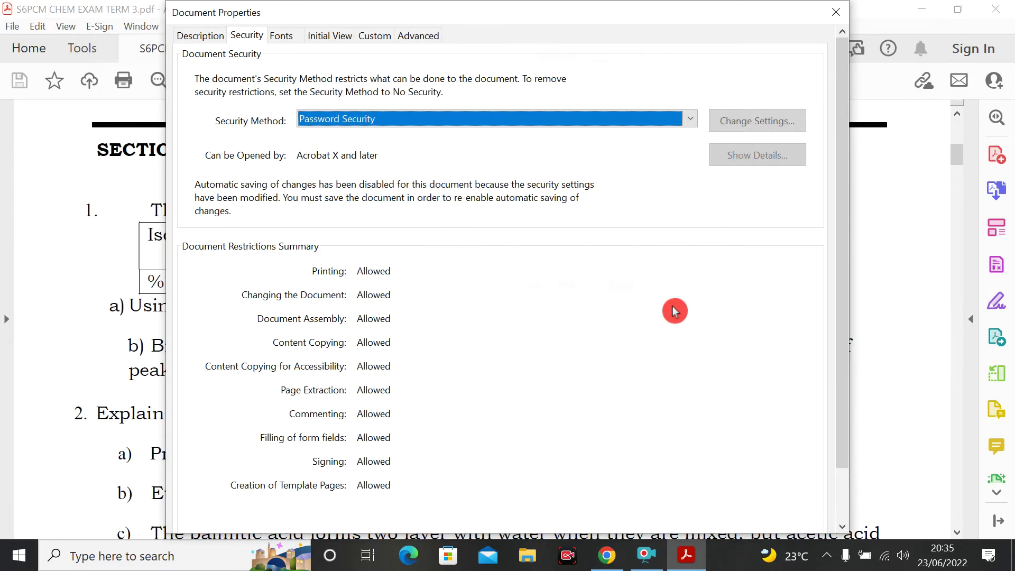
pyautogui.moveTo(843, 356); pyautogui.dragTo(815, 476)
pyautogui.click(697, 522)
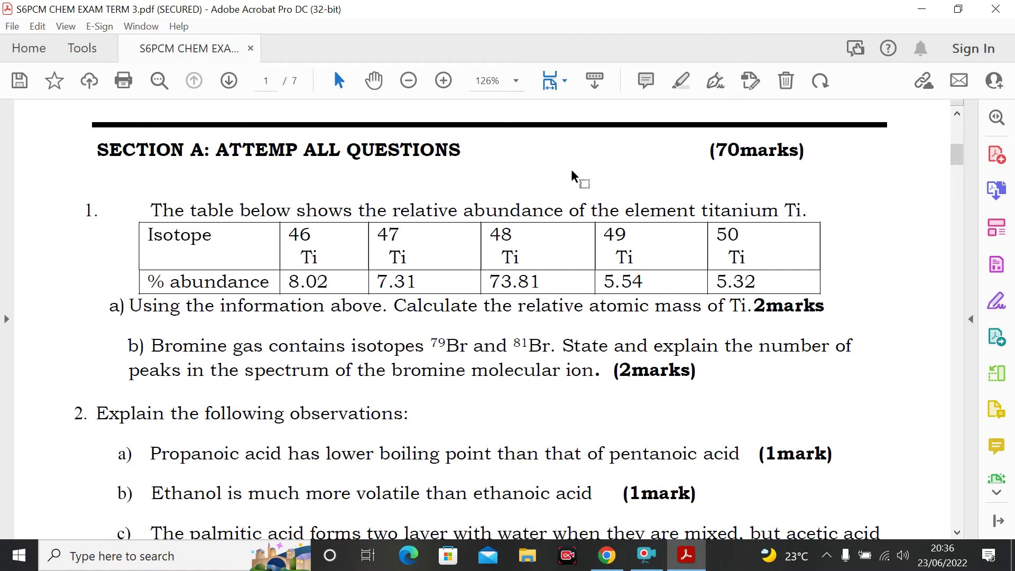
pyautogui.click(999, 11)
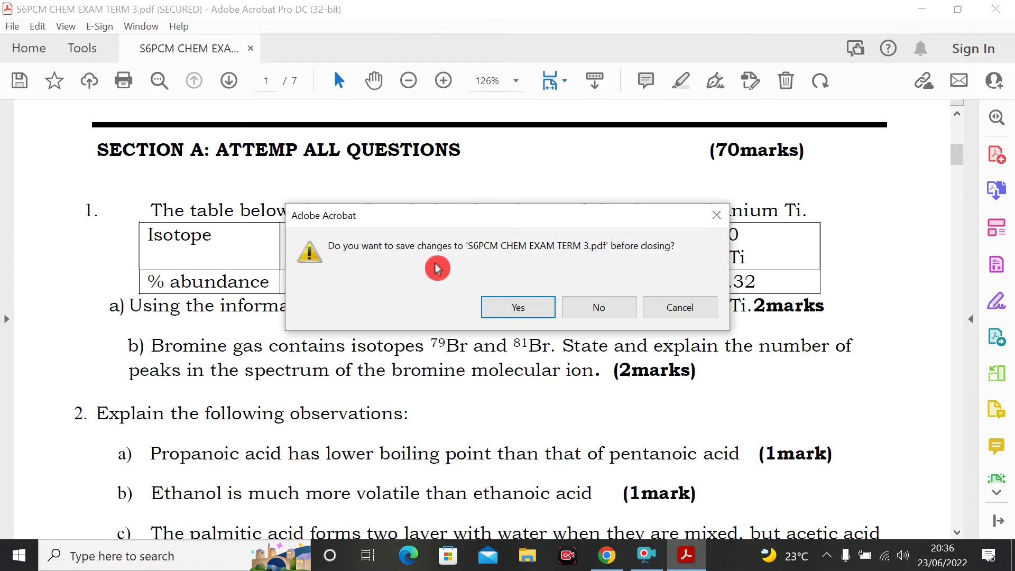
# Step: Save the secured exam, refresh the desktop and reopen S6PCM CHEM EXAM TERM 3.pdf
pyautogui.click(521, 312)
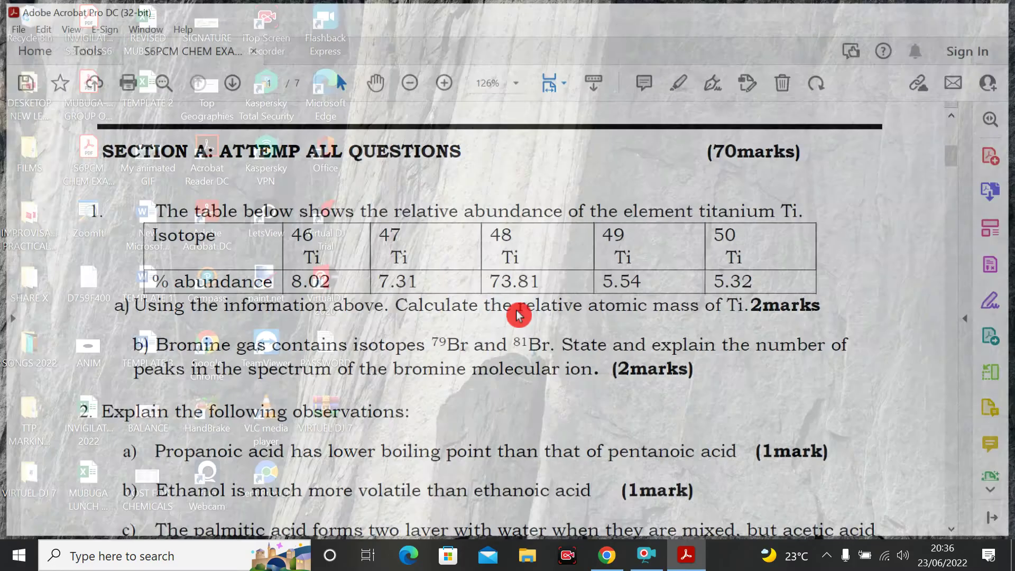
pyautogui.rightClick(502, 270)
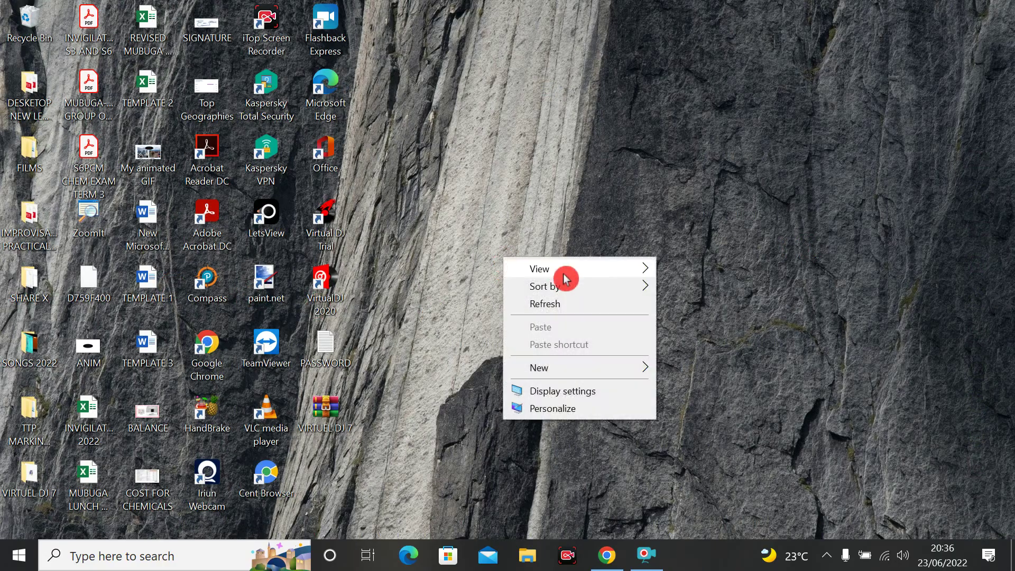
pyautogui.click(558, 301)
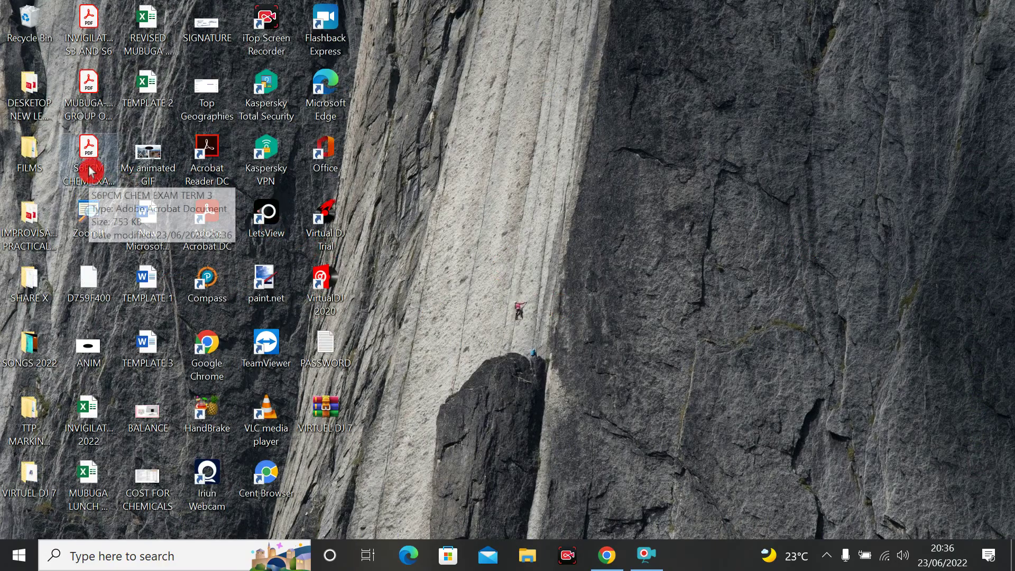
pyautogui.doubleClick(88, 154)
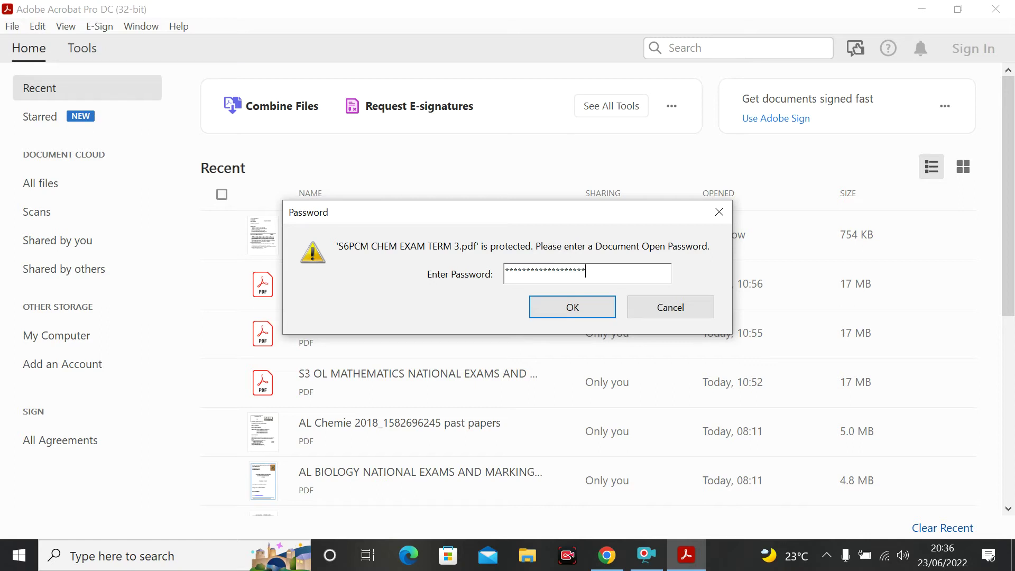
# Step: Unlock the exam with its open password and scroll through the first page
pyautogui.click(544, 309)
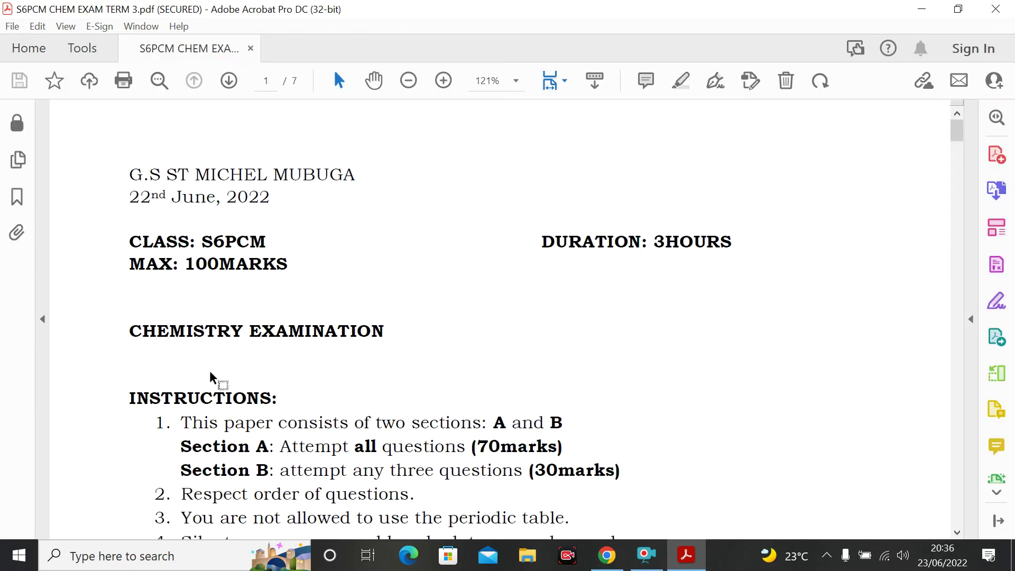
pyautogui.scroll(-12, 428, 336)
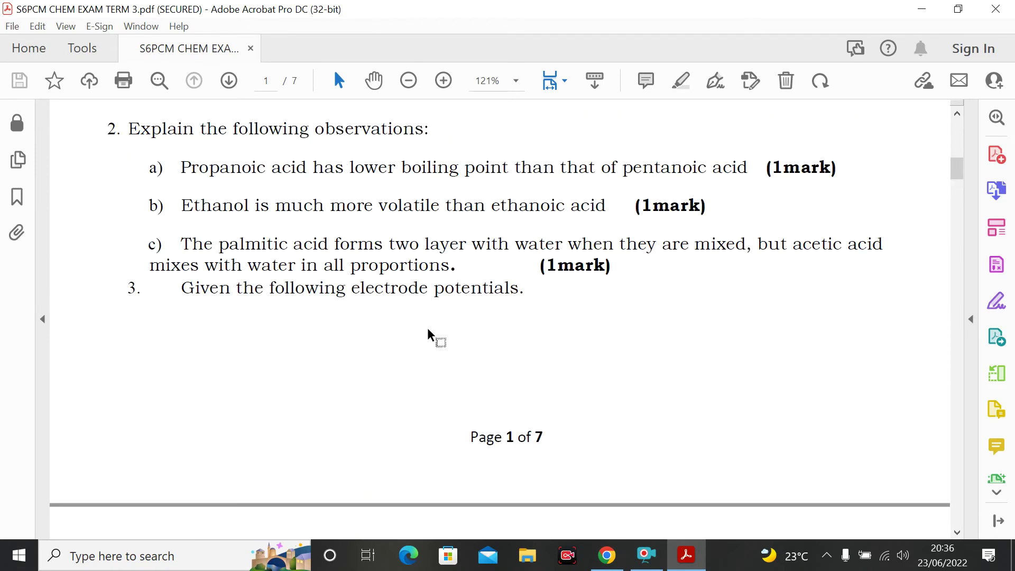
pyautogui.scroll(12, 429, 336)
pyautogui.scroll(-4, 351, 325)
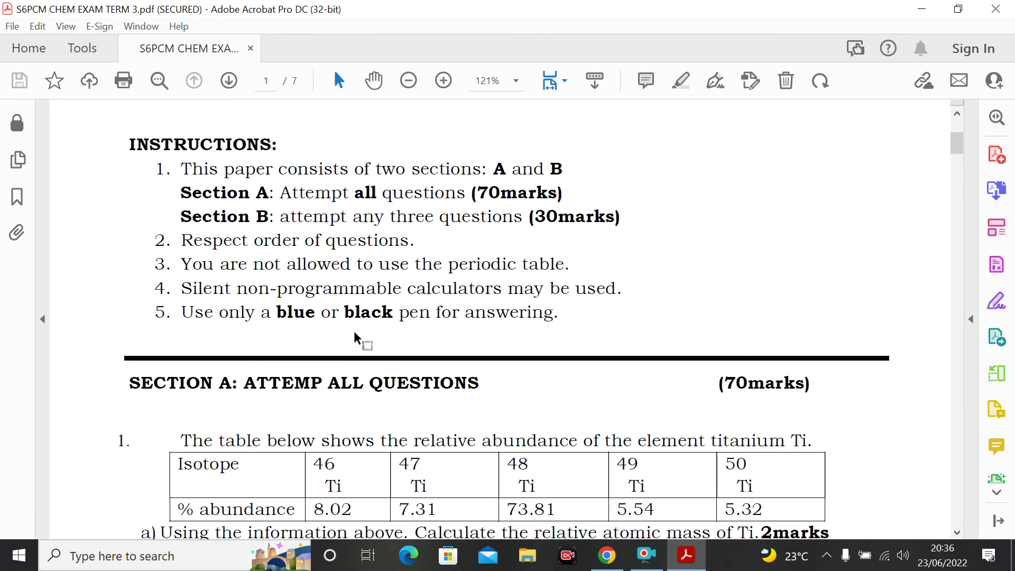
pyautogui.scroll(-2, 356, 338)
# Step: Copy the text of question 1 parts a and b to confirm copying works
pyautogui.moveTo(215, 406); pyautogui.dragTo(482, 467)
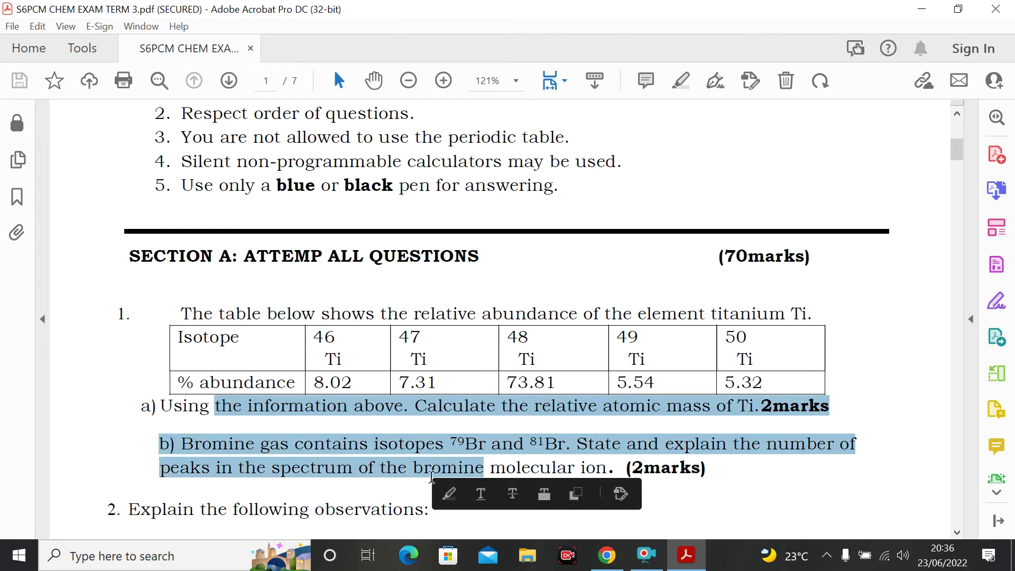
pyautogui.rightClick(392, 452)
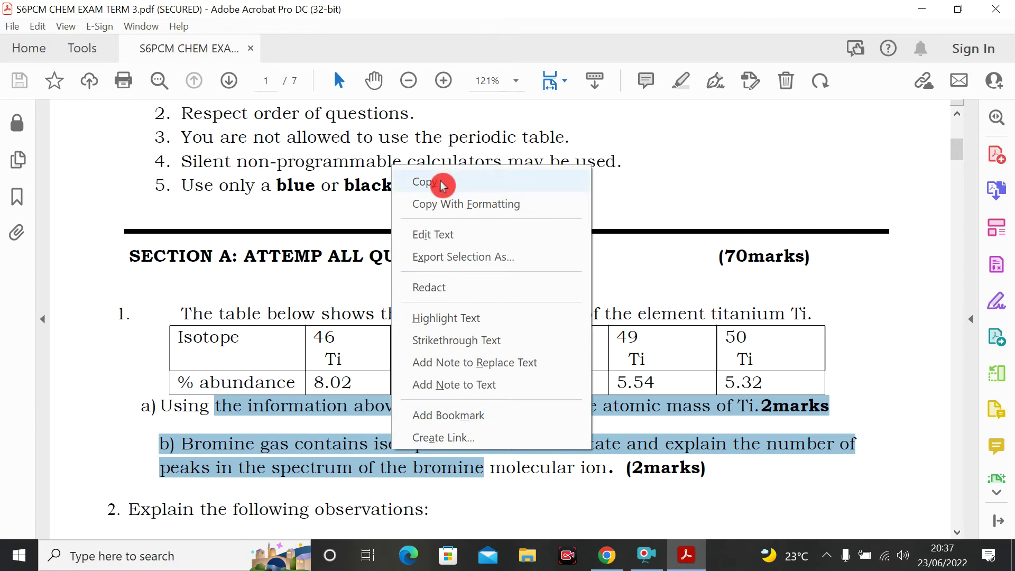
pyautogui.click(449, 180)
pyautogui.rightClick(372, 449)
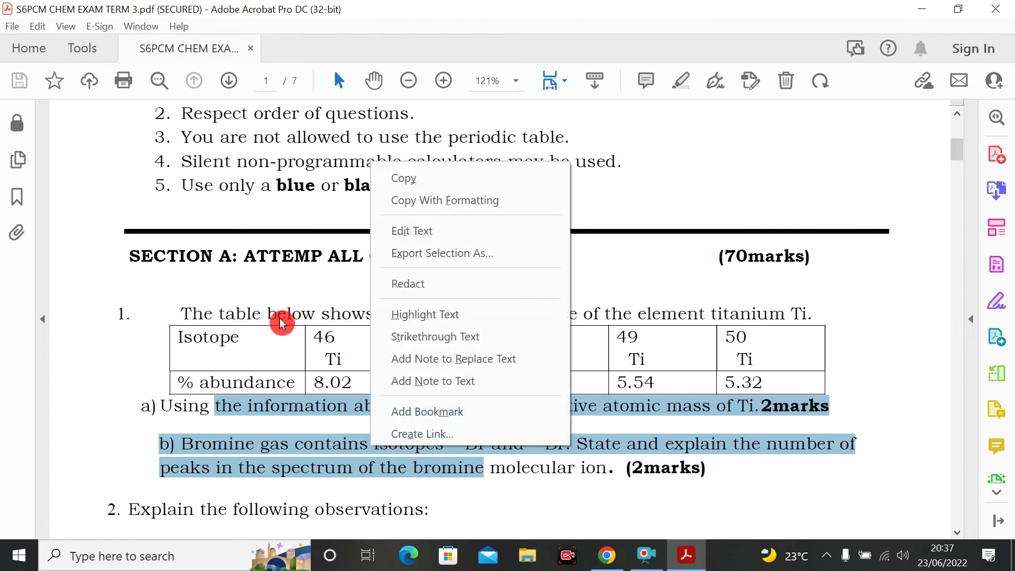
pyautogui.click(709, 302)
pyautogui.click(477, 374)
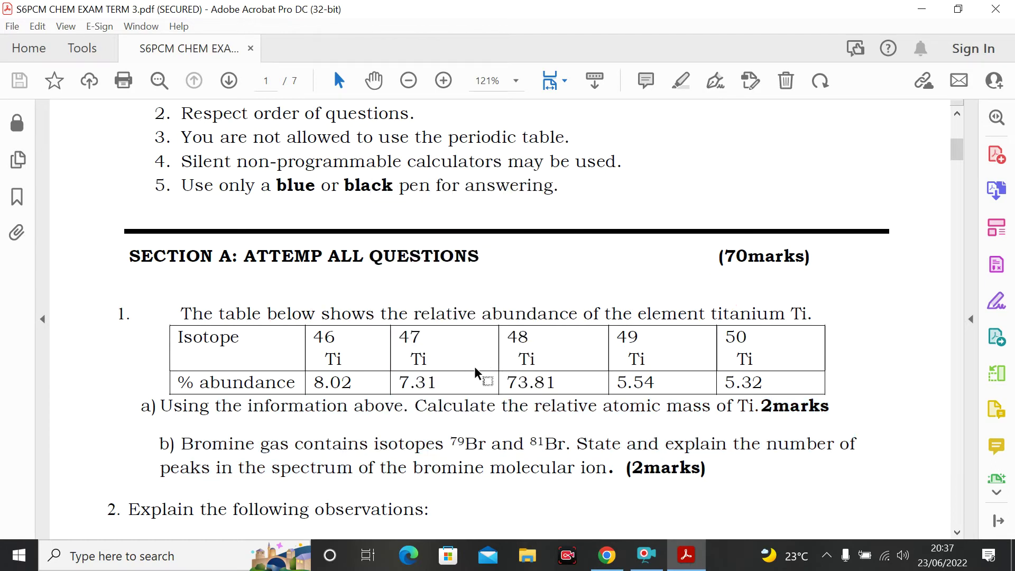
# Step: Check printing is available via the Print dialog, then cancel without printing
pyautogui.hotkey('ctrl', 'p')
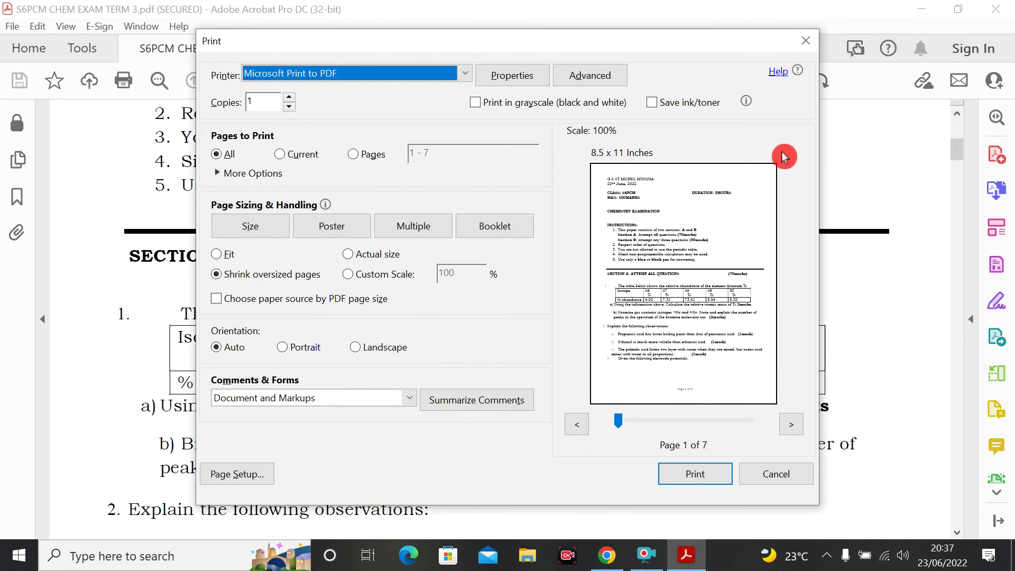
pyautogui.click(806, 41)
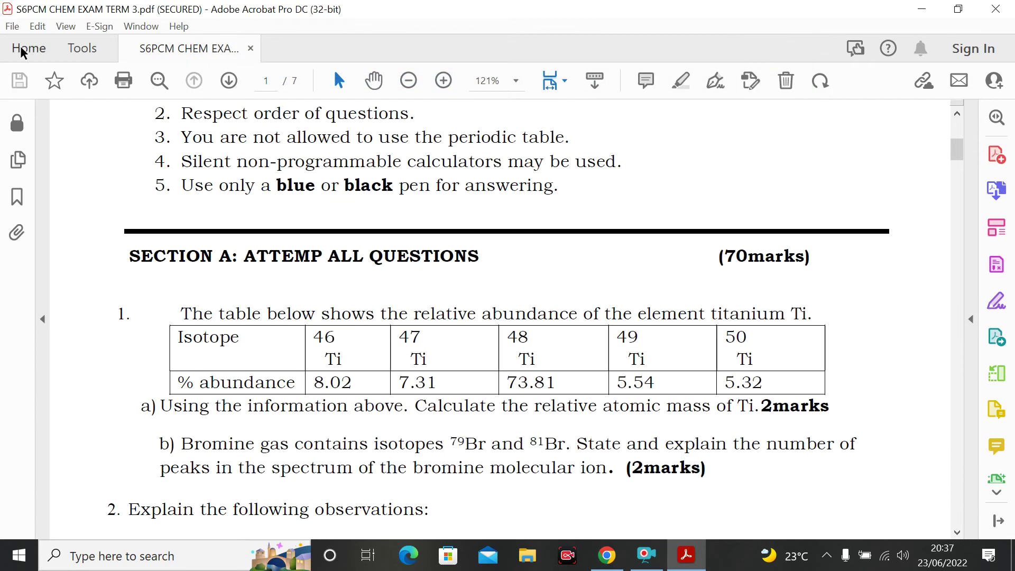
pyautogui.click(4, 27)
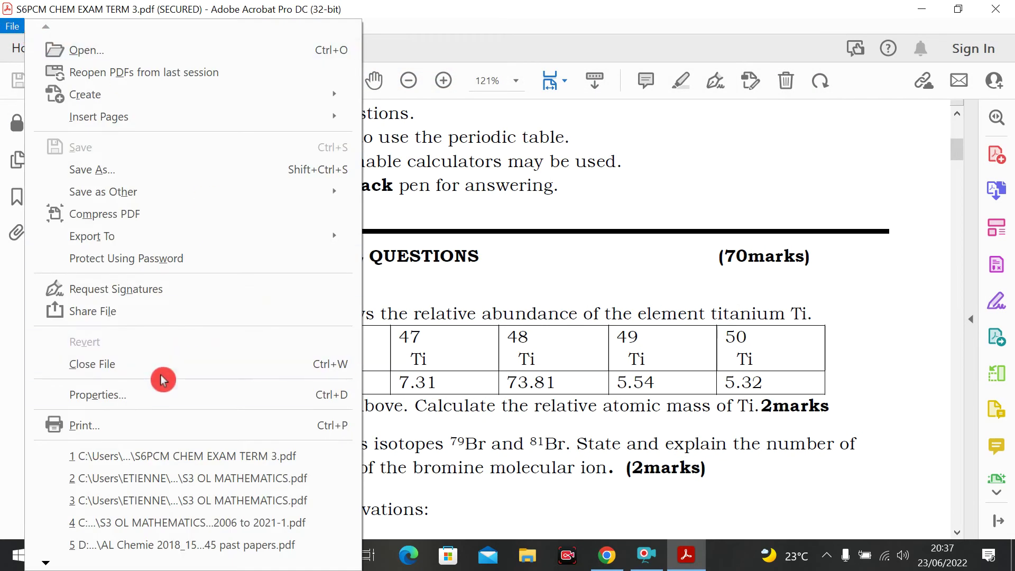
# Step: Reopen the exam's Password Security settings from File > Properties' Security tab
pyautogui.click(154, 393)
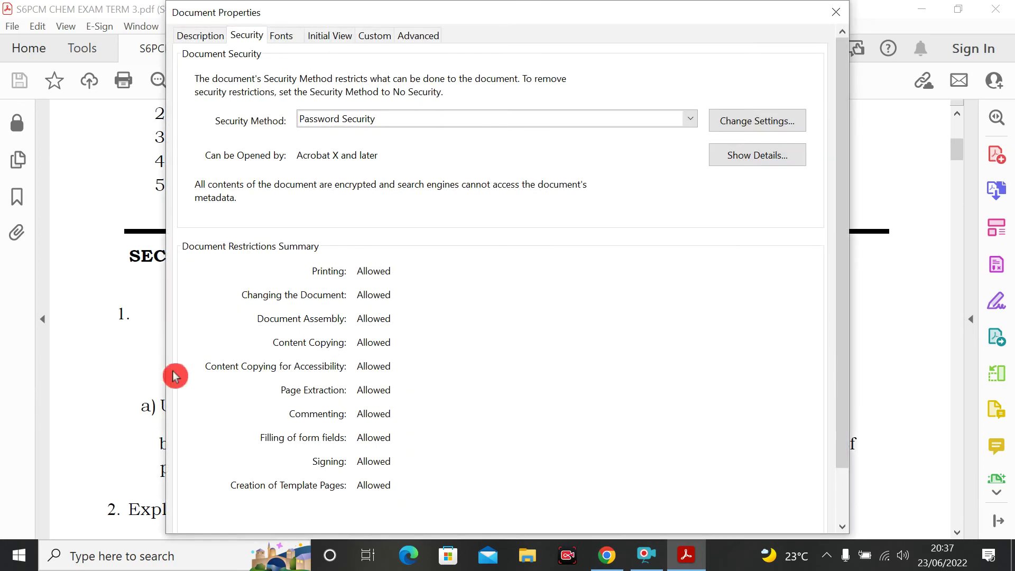
pyautogui.click(688, 119)
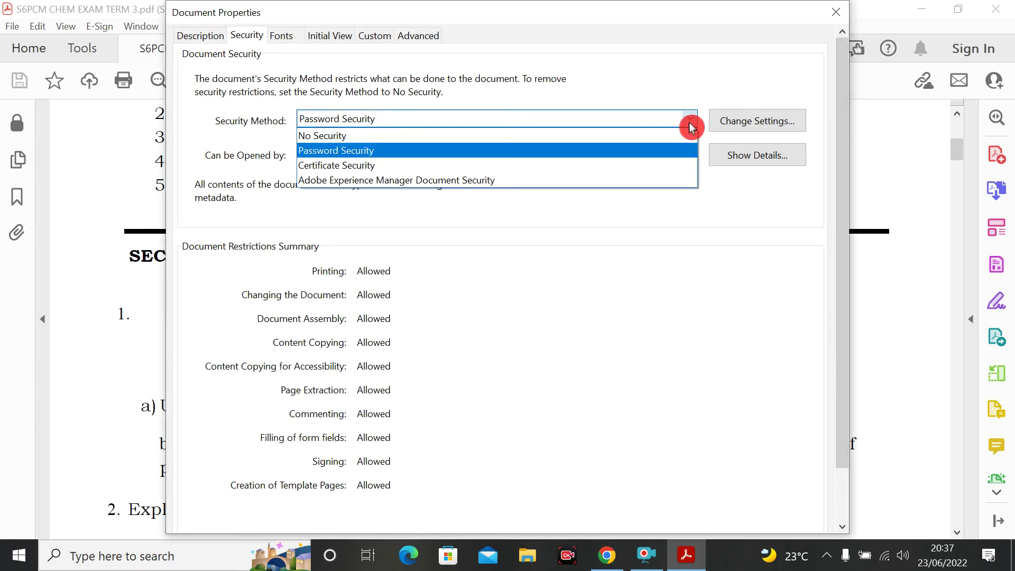
pyautogui.click(394, 154)
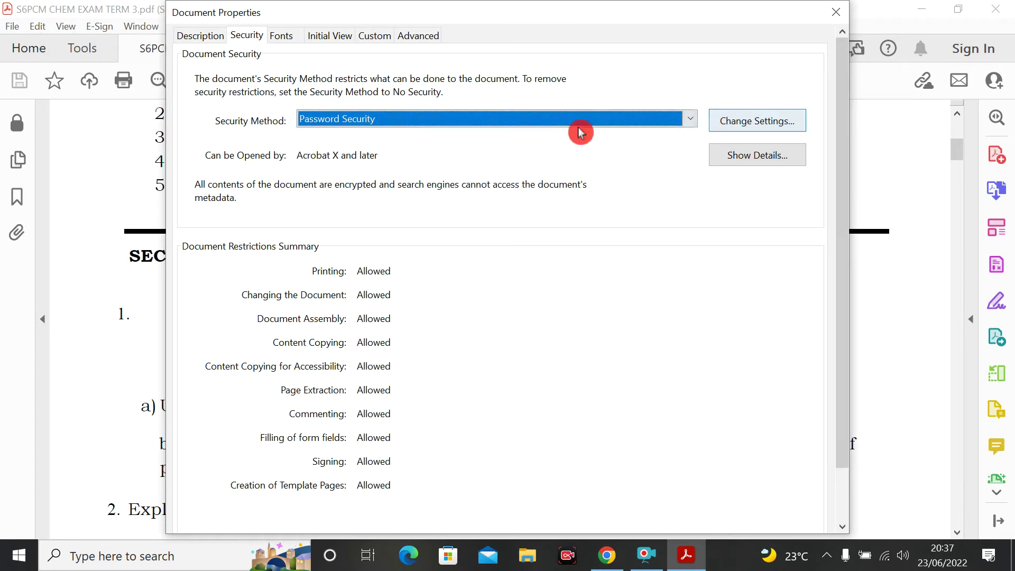
pyautogui.click(722, 120)
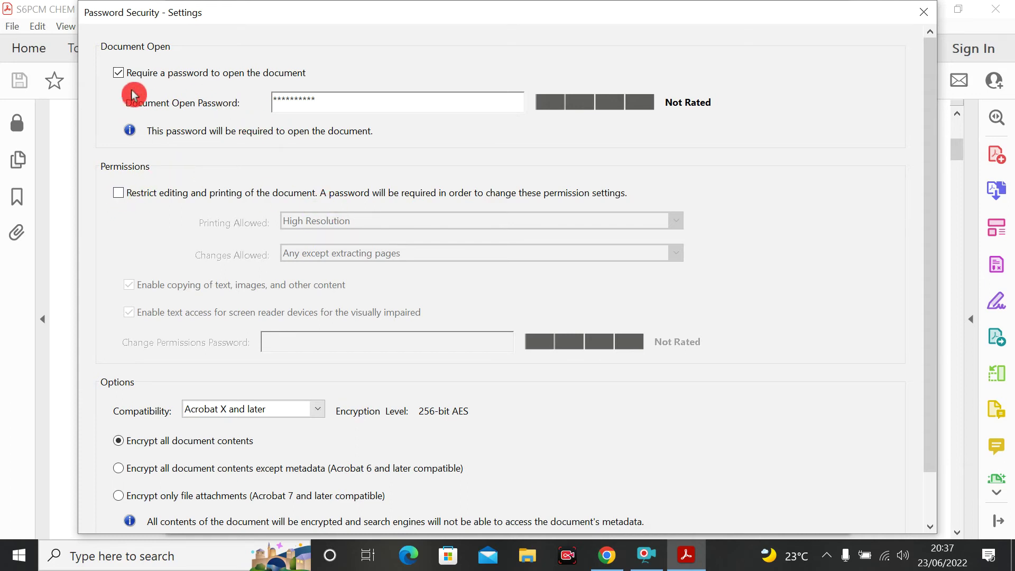
# Step: Restrict editing and printing, with Printing Allowed and Changes Allowed both set to None
pyautogui.click(120, 195)
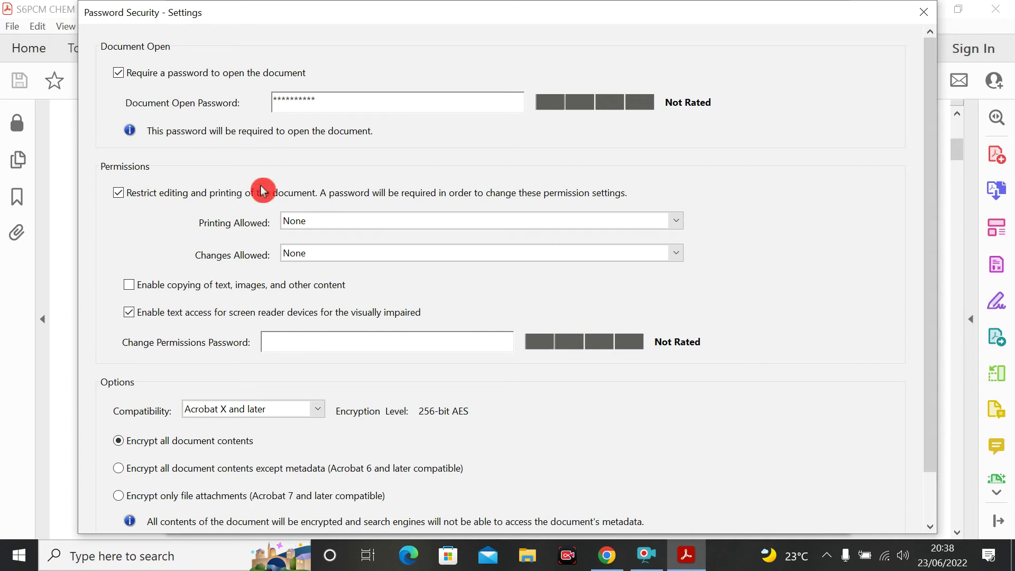
pyautogui.click(324, 222)
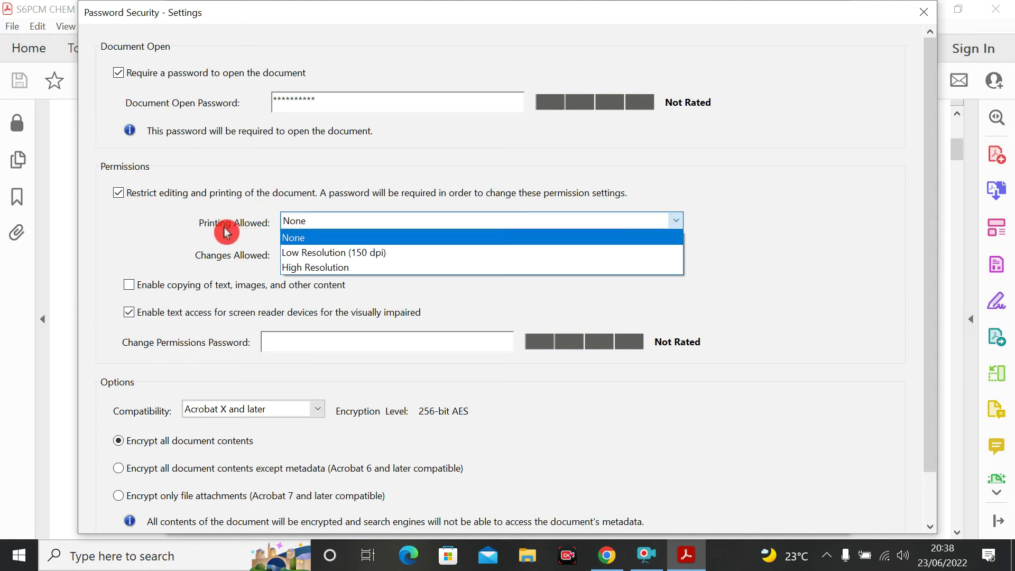
pyautogui.click(304, 240)
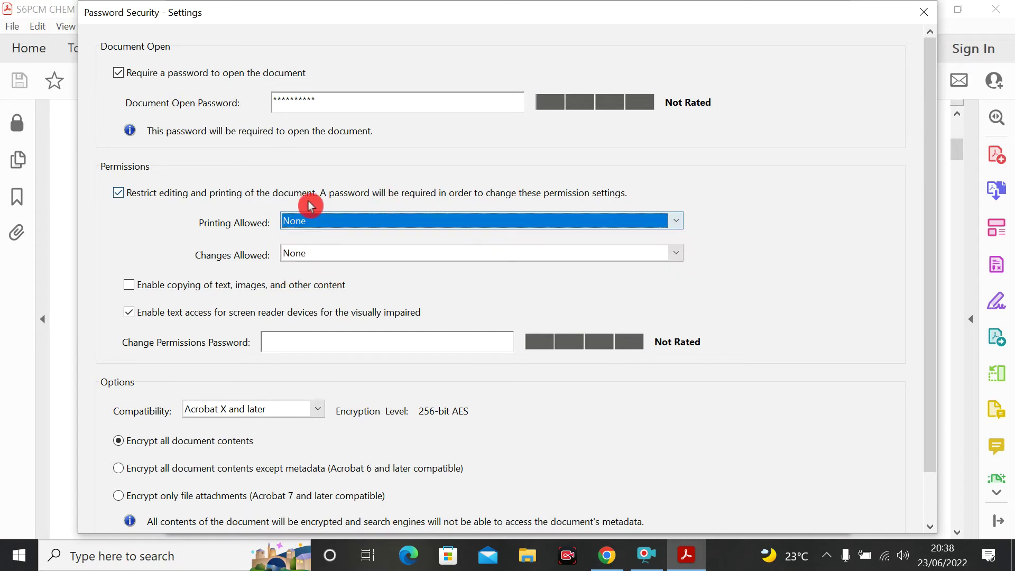
pyautogui.click(319, 255)
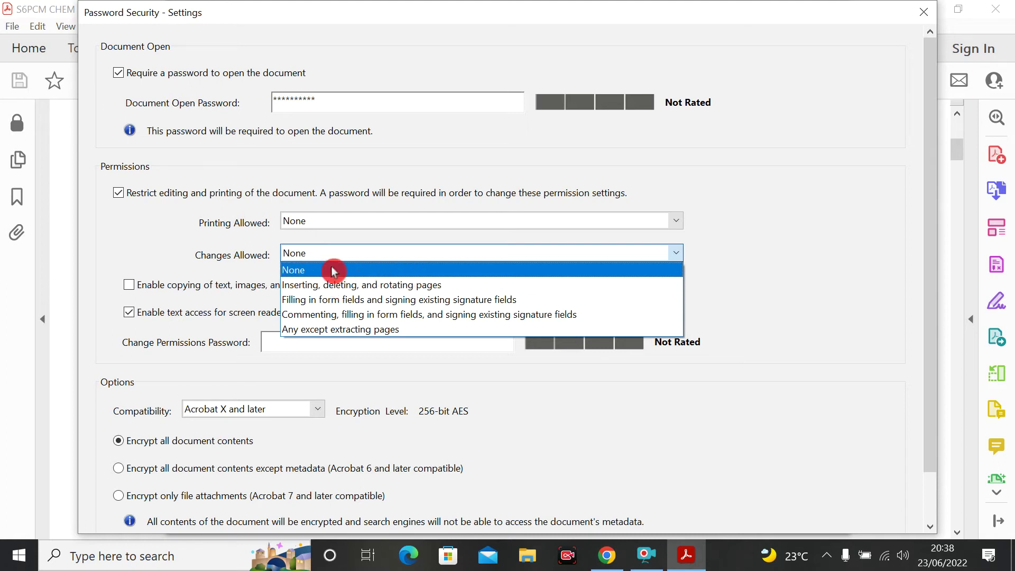
pyautogui.click(300, 271)
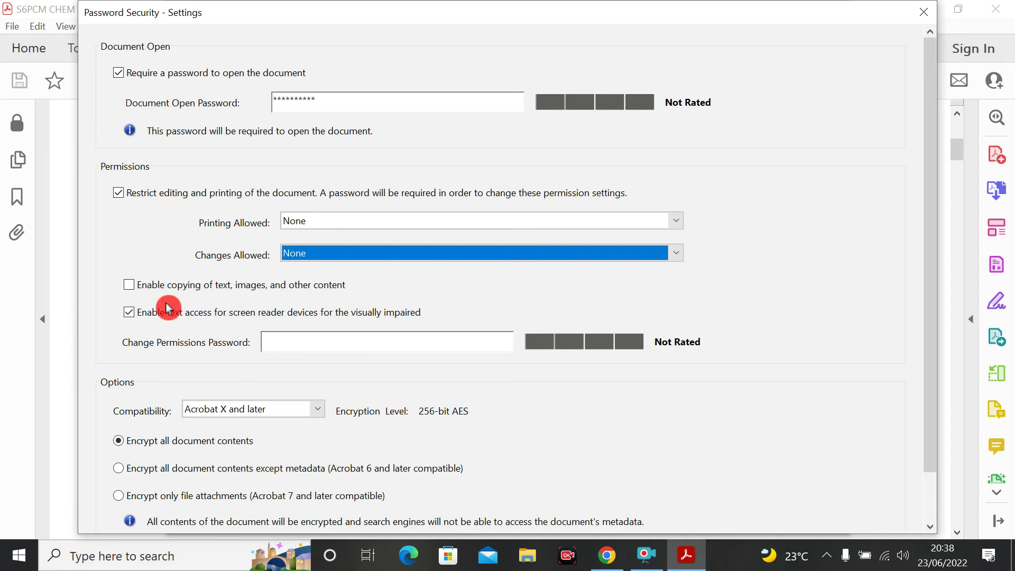
pyautogui.click(313, 336)
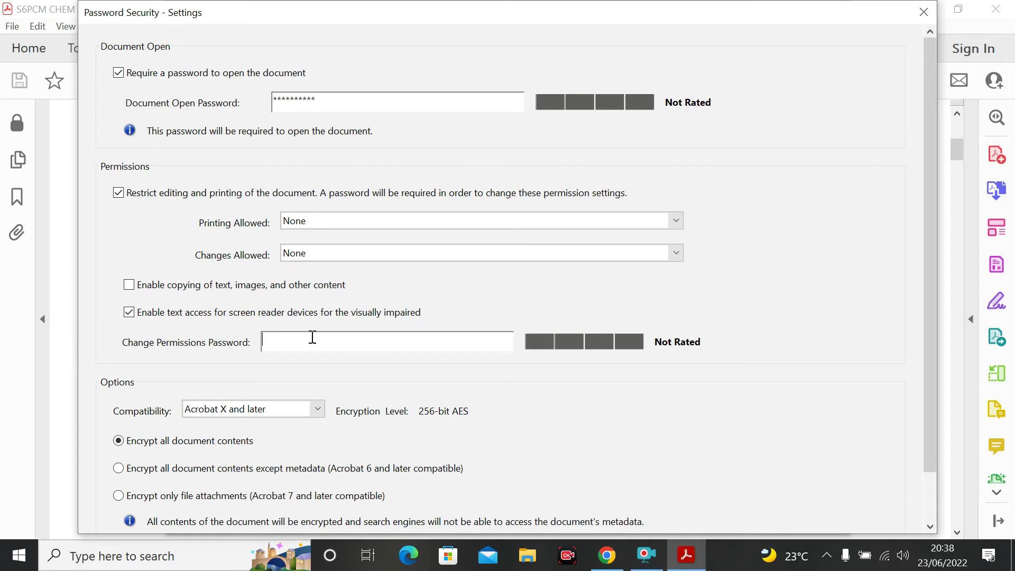
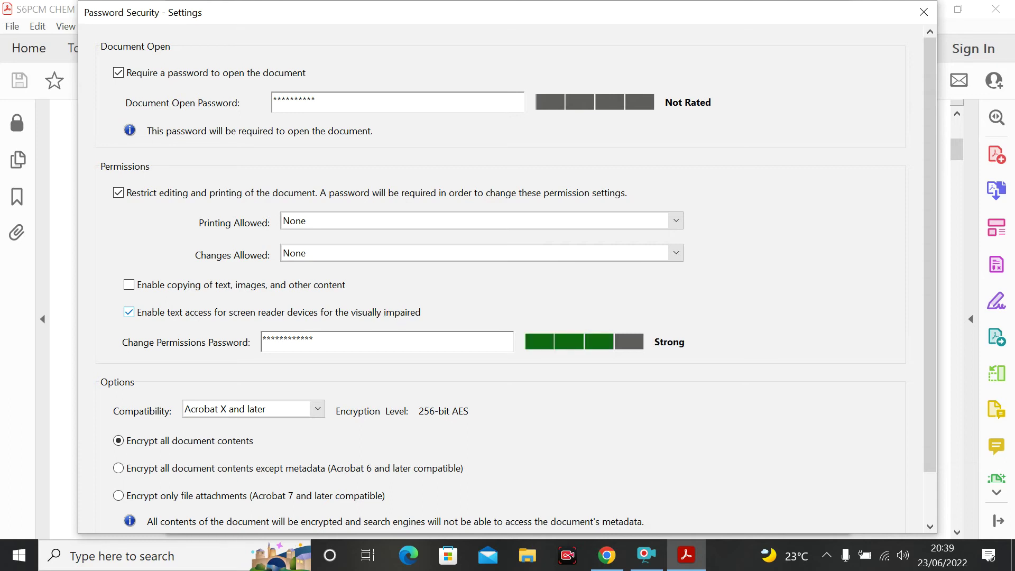
# Step: Replace the change-permissions password with a new Best-rated one, keeping printing and changes at None
pyautogui.press('BackSpace')
pyautogui.press('BackSpace')
pyautogui.press('BackSpace')
pyautogui.press('BackSpace')
pyautogui.press('BackSpace')
pyautogui.press('BackSpace')
pyautogui.press('BackSpace')
pyautogui.press('BackSpace')
pyautogui.press('BackSpace')
pyautogui.press('BackSpace')
pyautogui.press('BackSpace')
pyautogui.press('BackSpace')
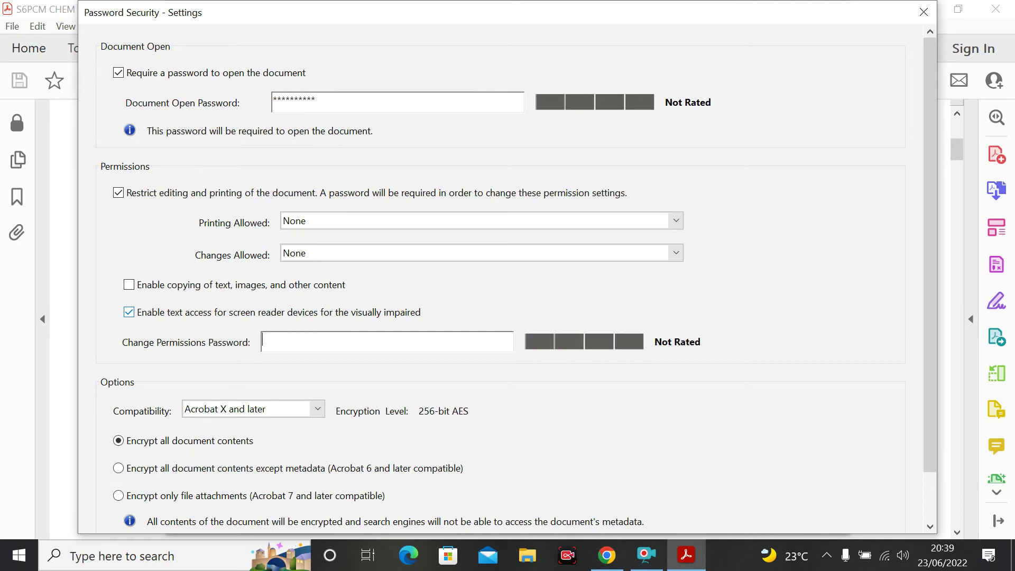
pyautogui.write('***********')
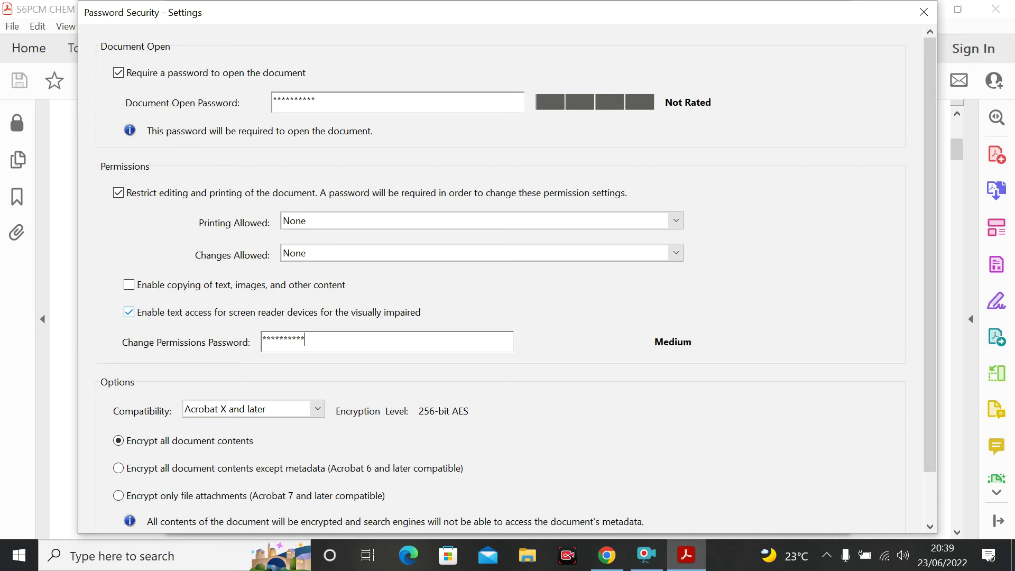
pyautogui.write('*')
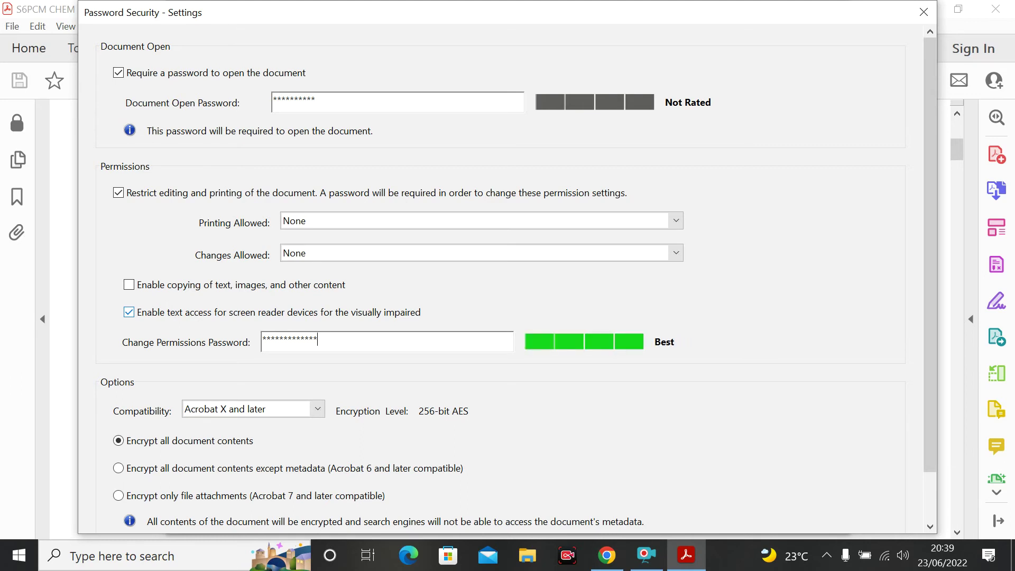
pyautogui.write('**')
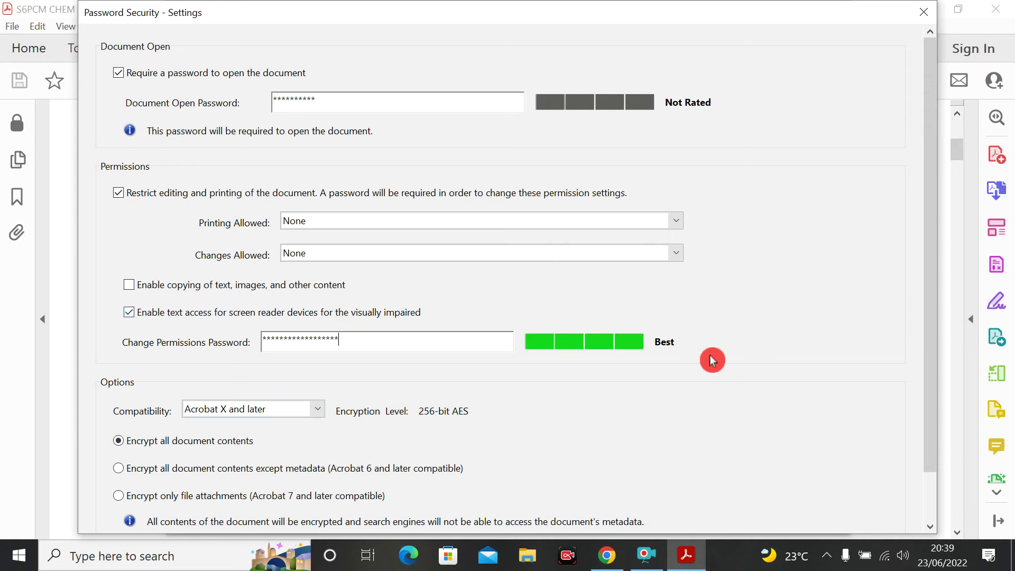
pyautogui.moveTo(932, 280); pyautogui.dragTo(856, 419)
# Step: Confirm the security settings, re-enter the permissions password, and acknowledge the warning and save notice
pyautogui.click(743, 505)
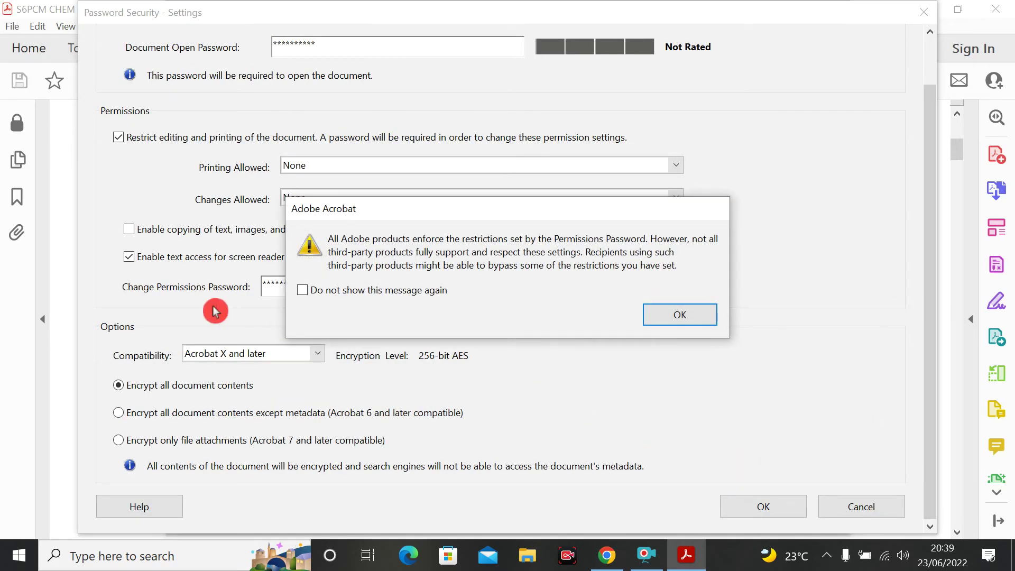
pyautogui.click(667, 317)
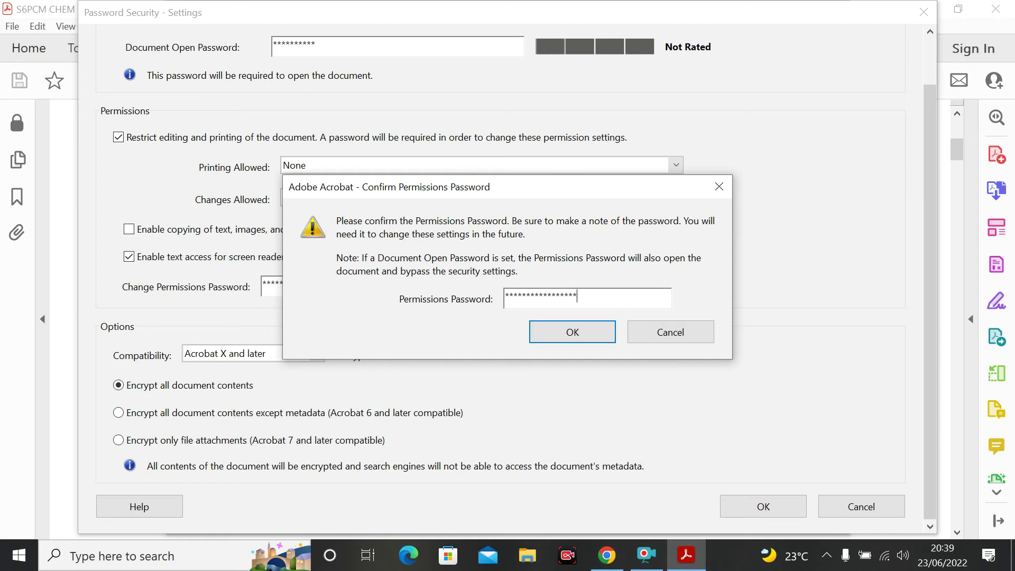
pyautogui.click(577, 339)
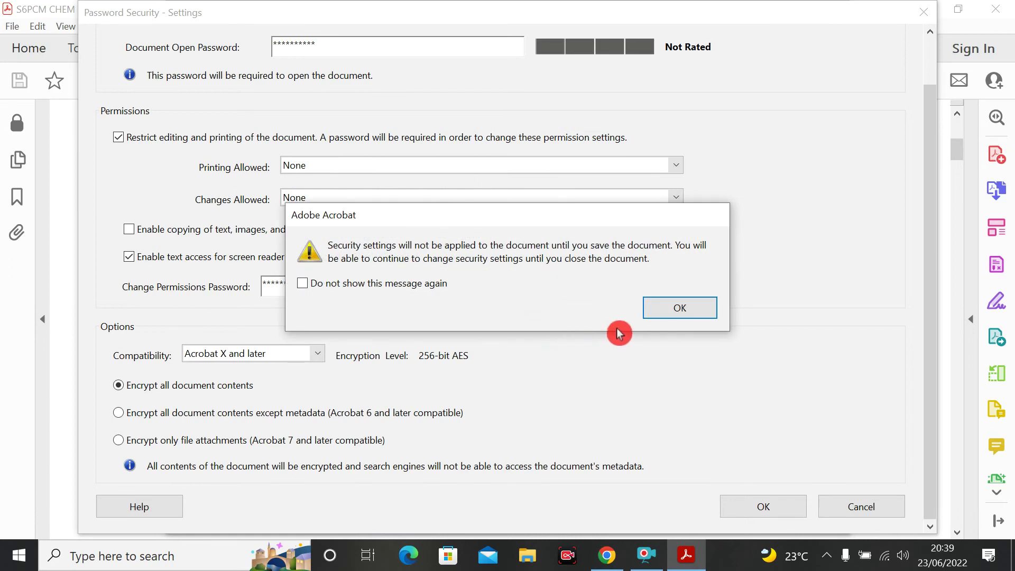
pyautogui.click(698, 311)
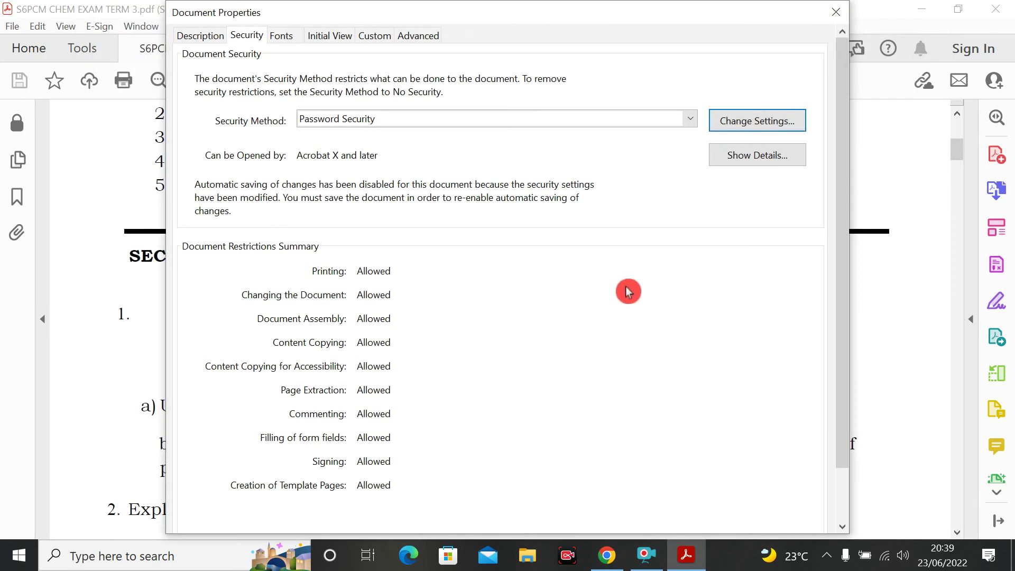
pyautogui.scroll(-3, 843, 362)
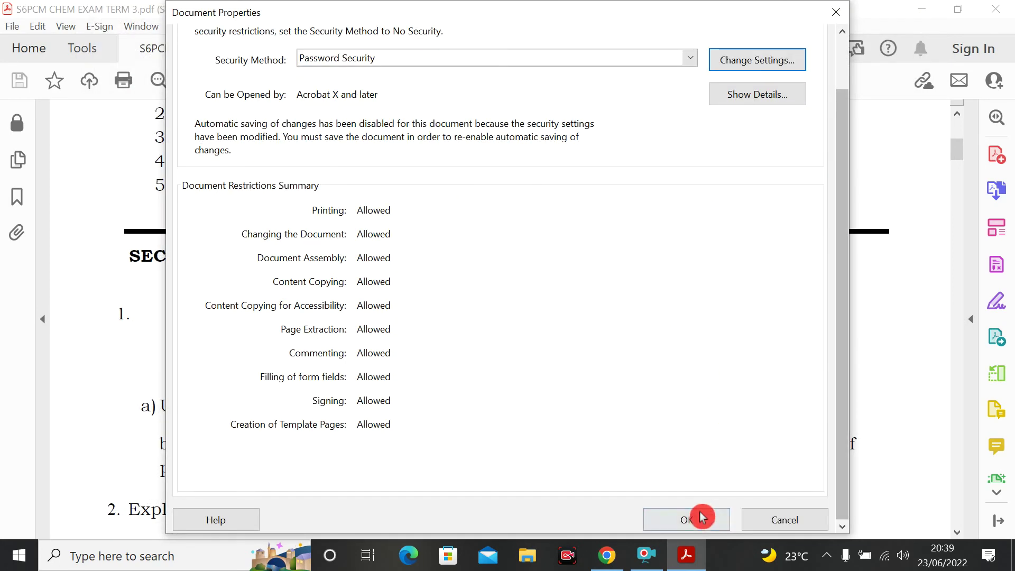
pyautogui.click(698, 515)
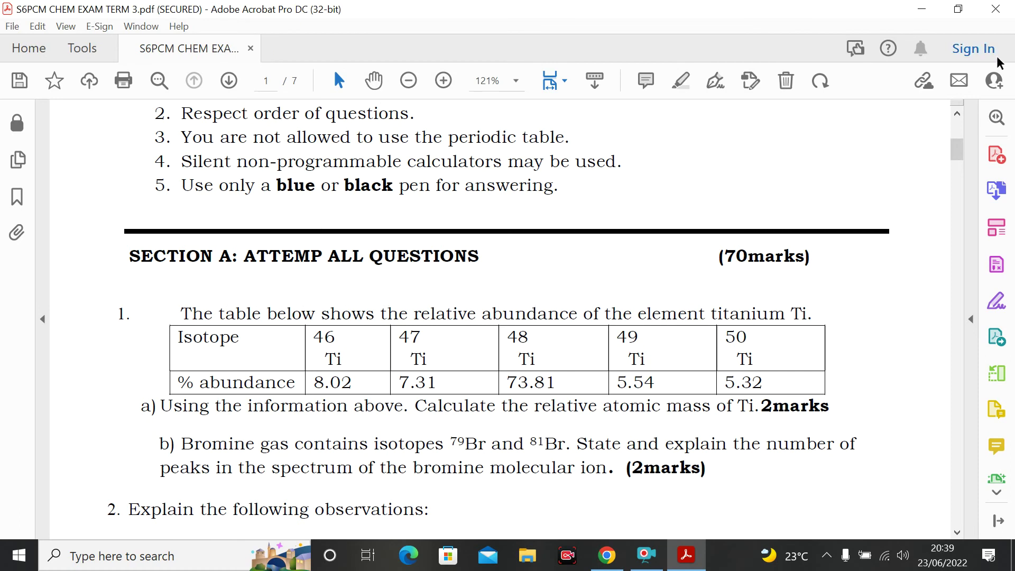
pyautogui.click(996, 9)
# Step: Save the changes, reopen S6PCM CHEM EXAM TERM 3.pdf from the desktop and unlock it with its open password
pyautogui.click(526, 317)
pyautogui.click(133, 170)
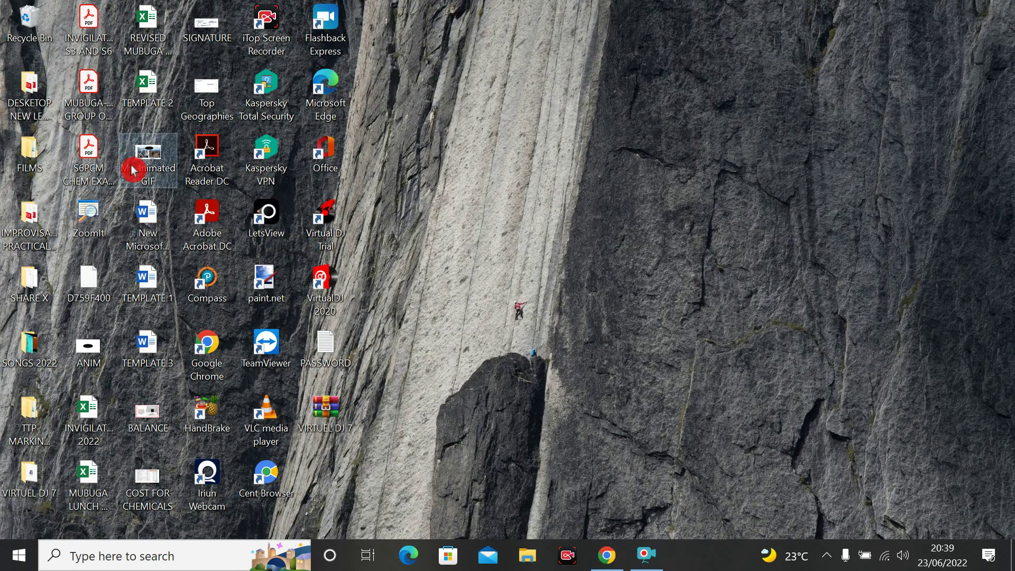
pyautogui.doubleClick(82, 158)
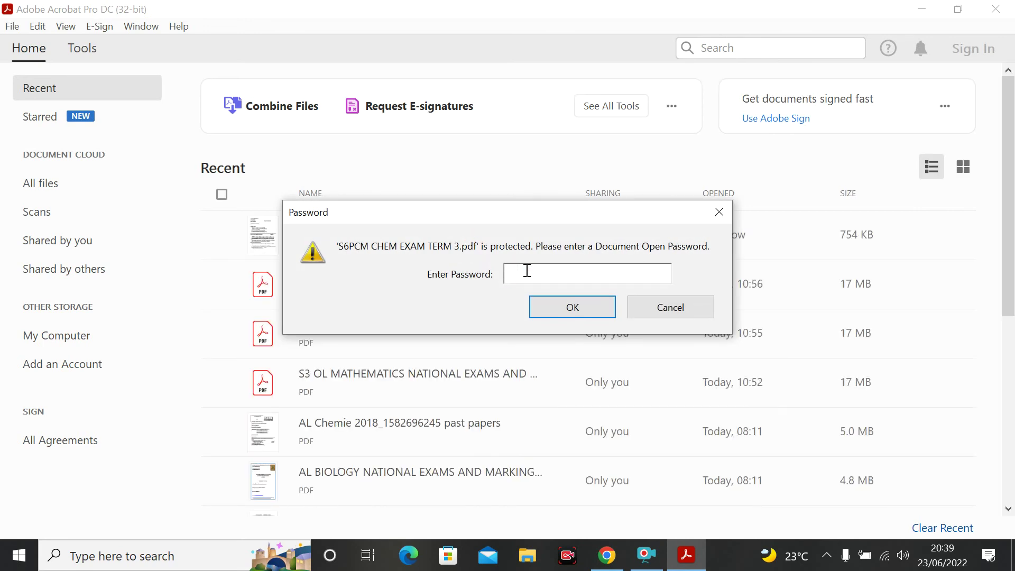
pyautogui.write('*')
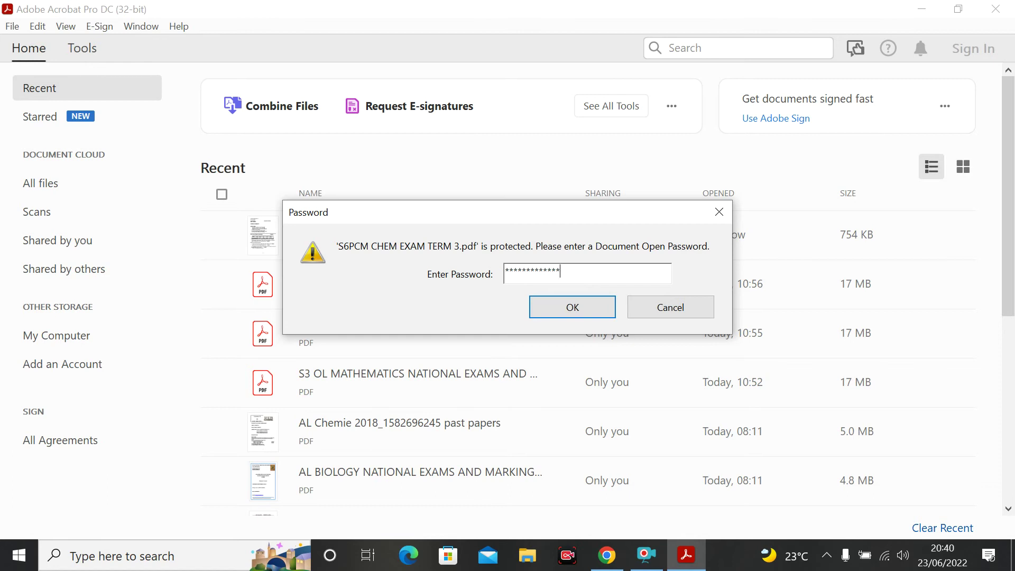
pyautogui.click(585, 306)
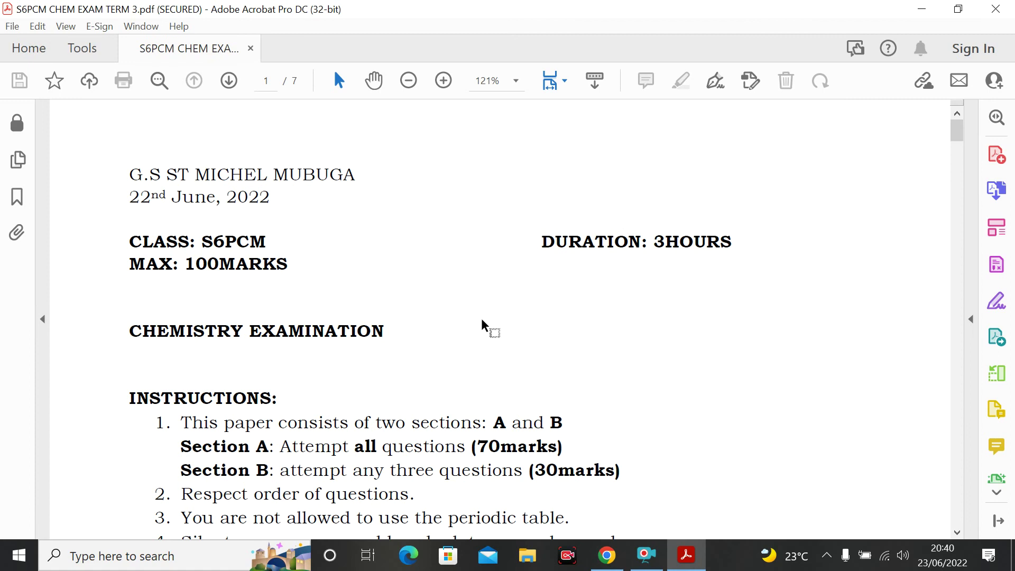
pyautogui.scroll(-8, 482, 321)
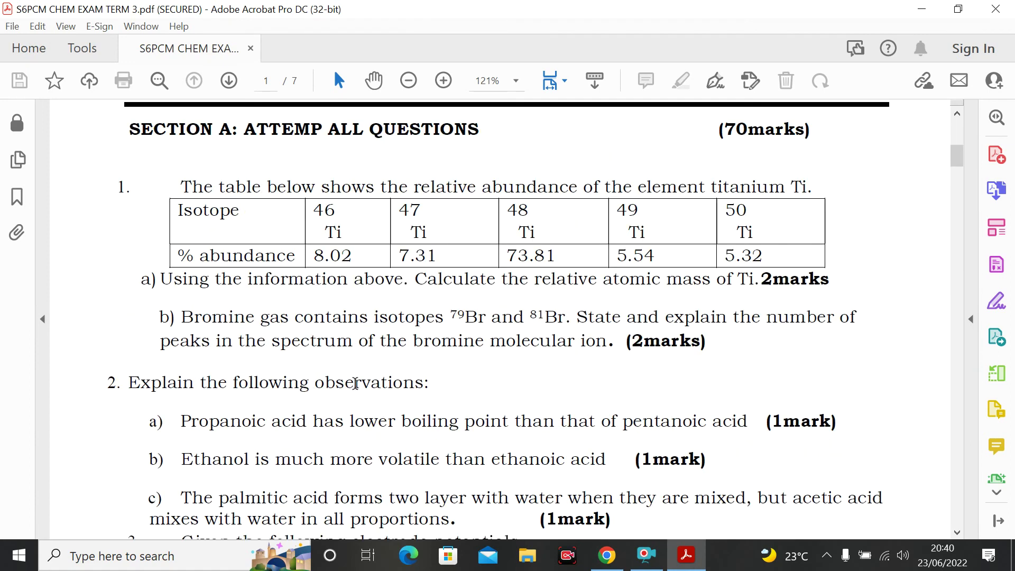
pyautogui.moveTo(281, 325); pyautogui.dragTo(376, 352)
pyautogui.rightClick(364, 316)
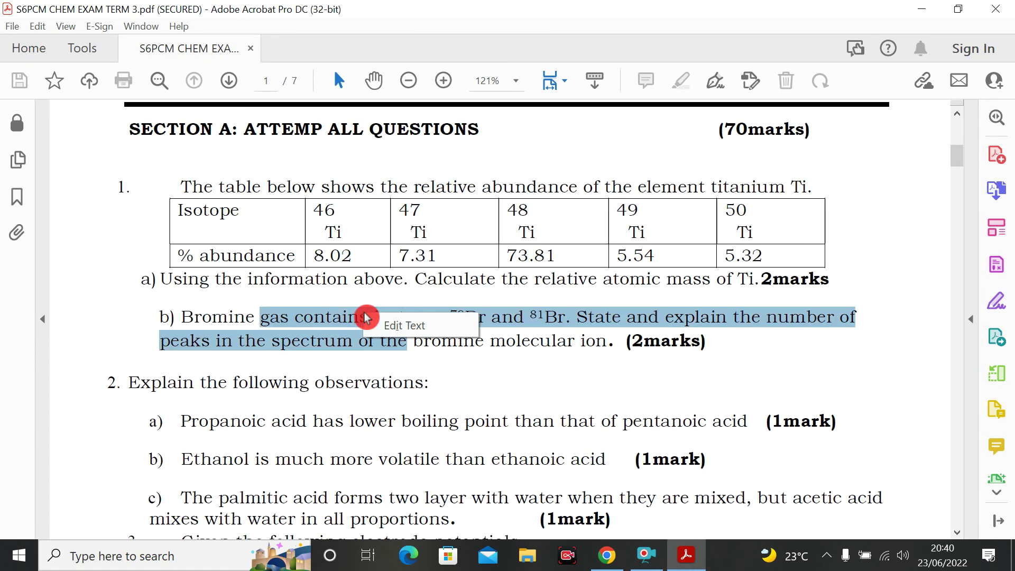
pyautogui.click(259, 320)
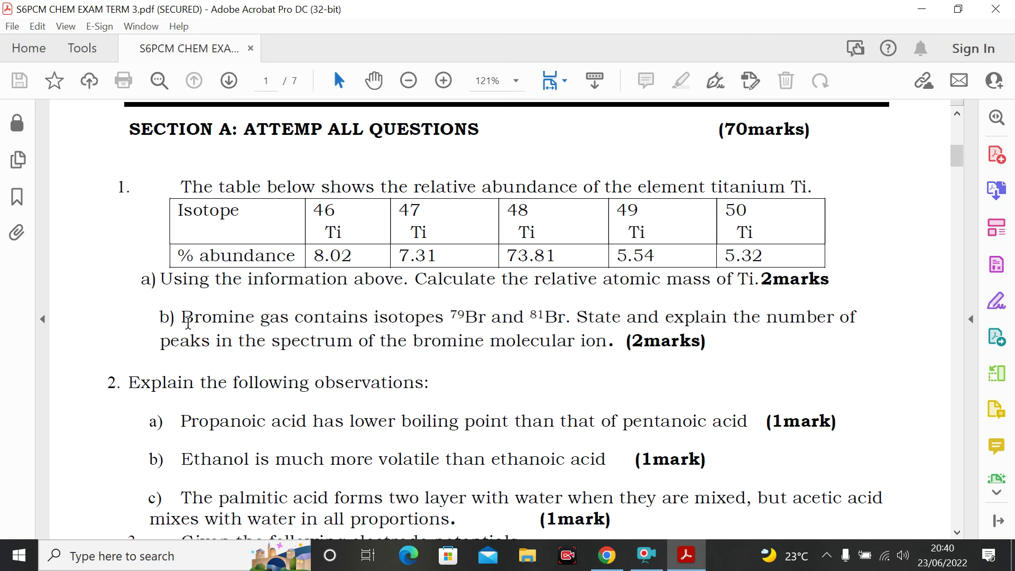
pyautogui.scroll(-3, 206, 378)
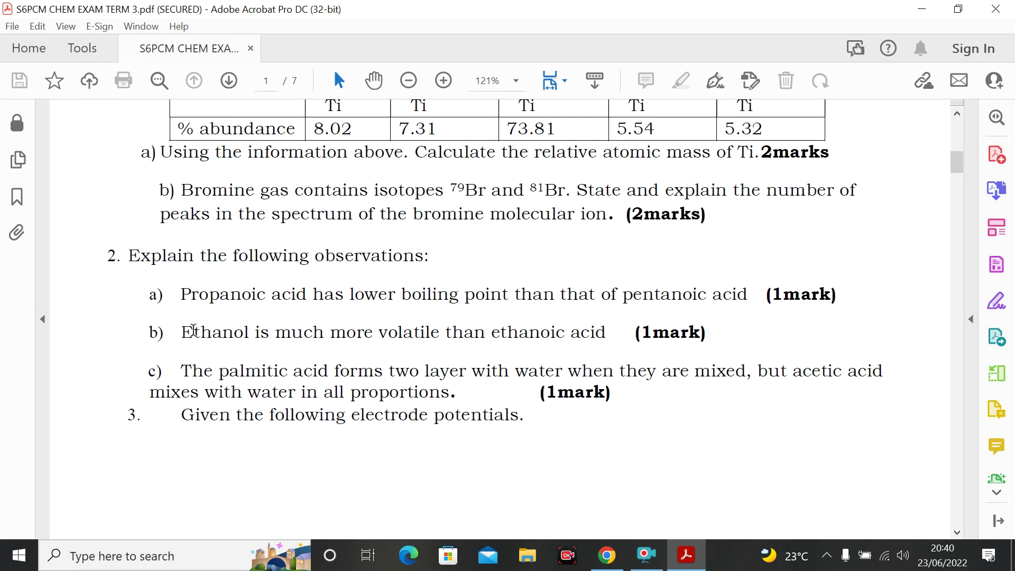
pyautogui.moveTo(149, 245); pyautogui.dragTo(685, 365)
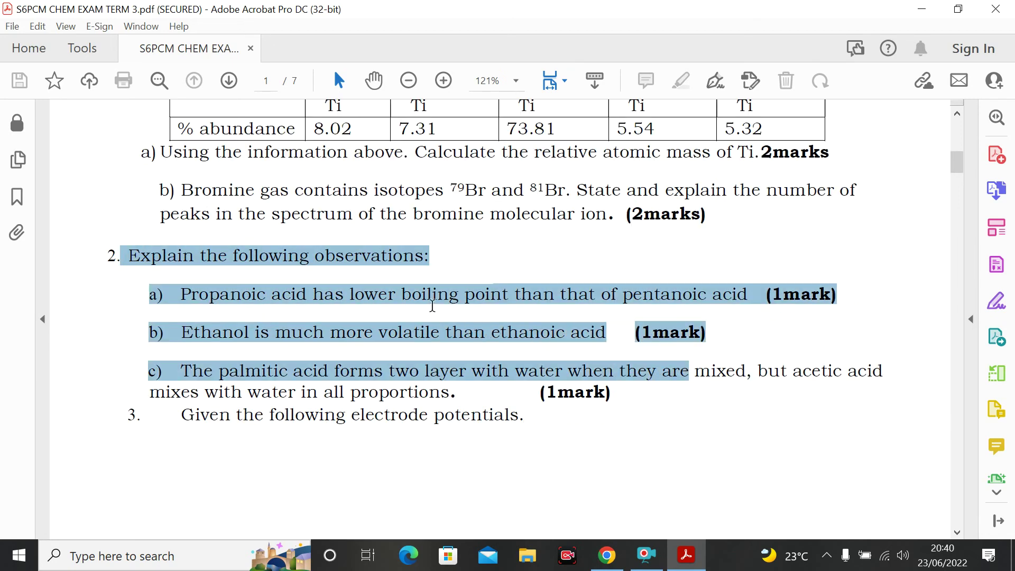
pyautogui.rightClick(417, 300)
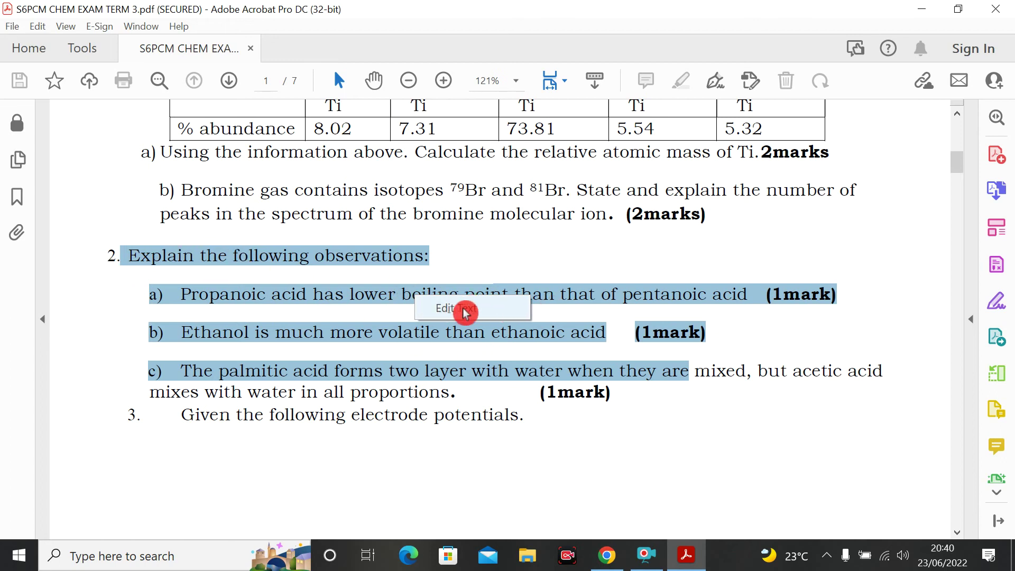
pyautogui.click(463, 309)
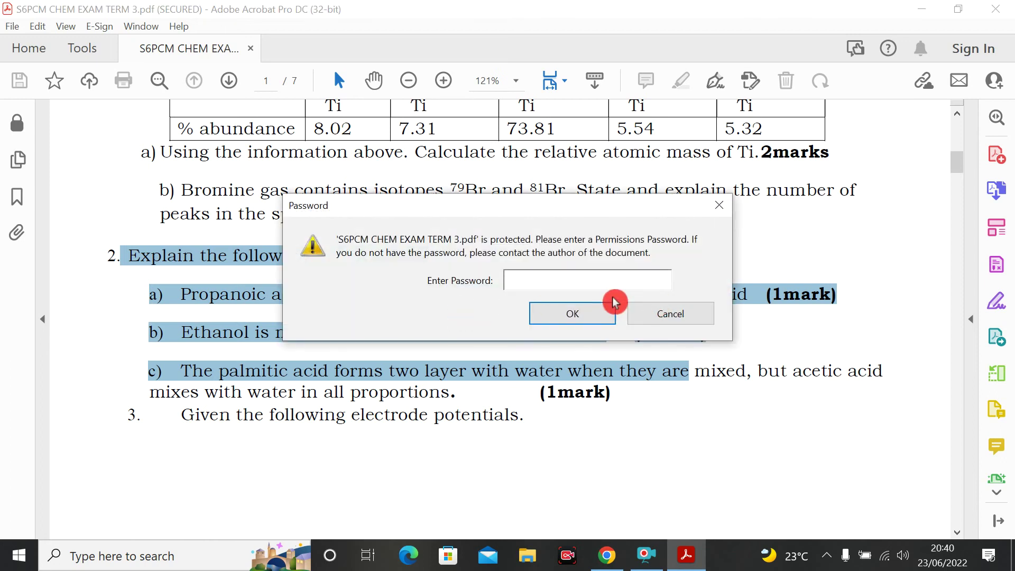
pyautogui.click(681, 317)
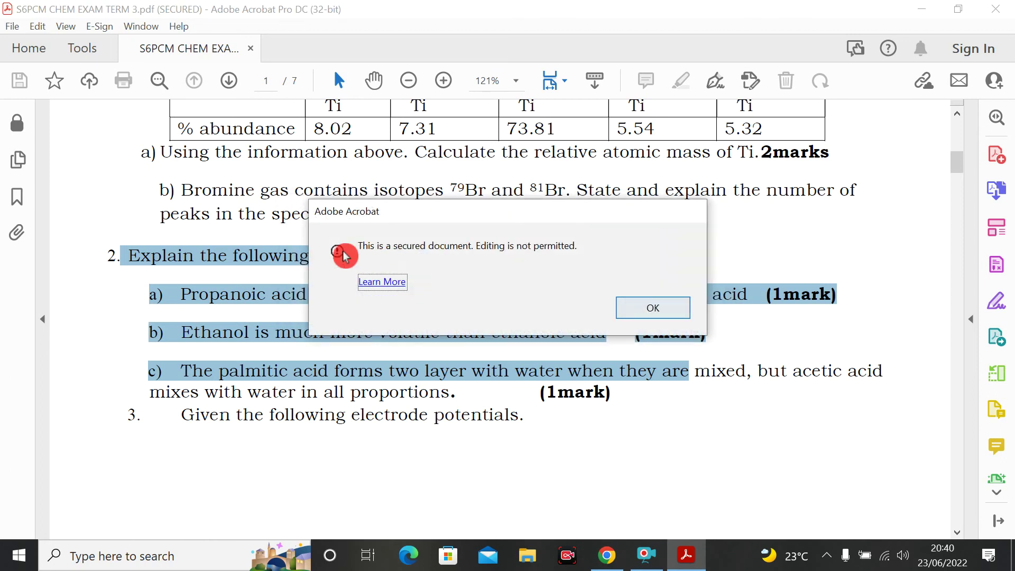
pyautogui.click(654, 308)
pyautogui.scroll(-2, 351, 229)
pyautogui.scroll(6, 352, 230)
pyautogui.scroll(7, 354, 231)
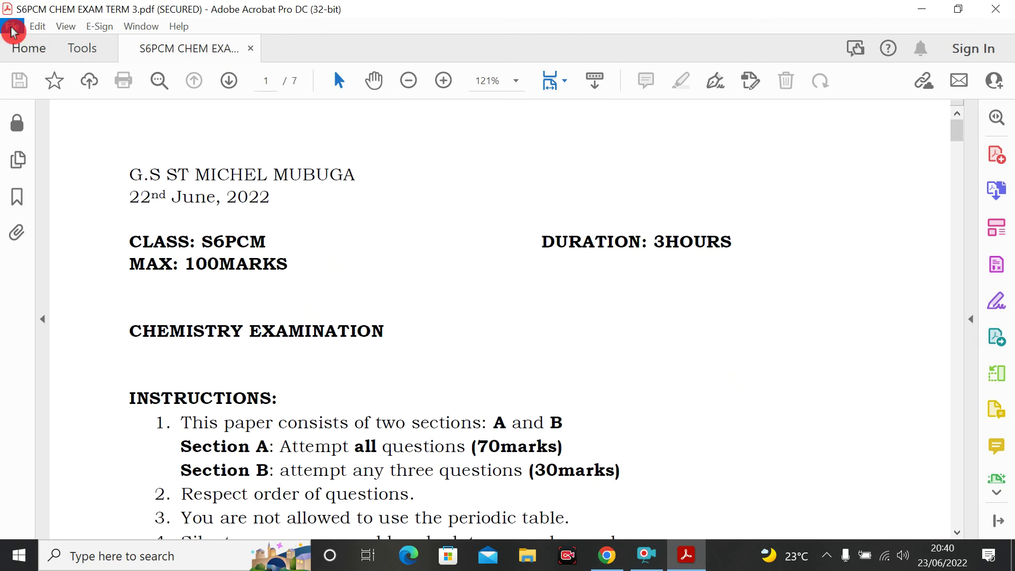
pyautogui.click(12, 26)
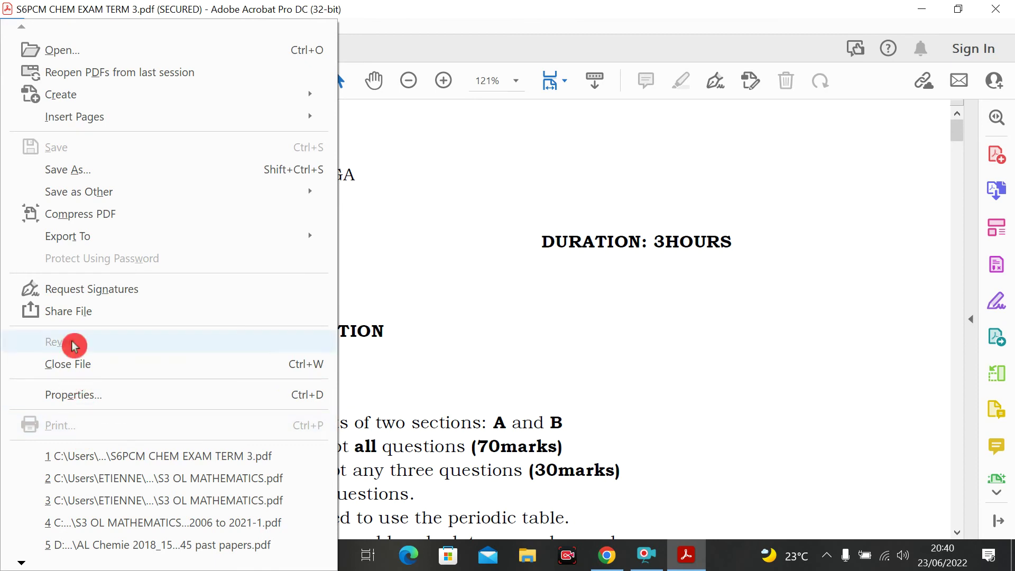
pyautogui.click(434, 164)
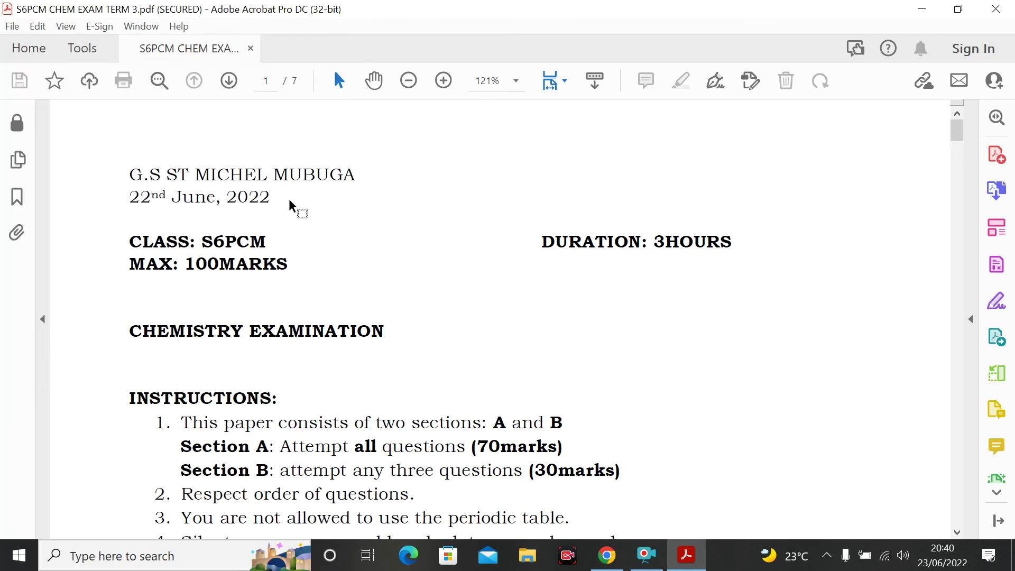
pyautogui.scroll(-6, 441, 323)
pyautogui.scroll(4, 440, 323)
pyautogui.scroll(-12, 441, 323)
pyautogui.scroll(15, 440, 320)
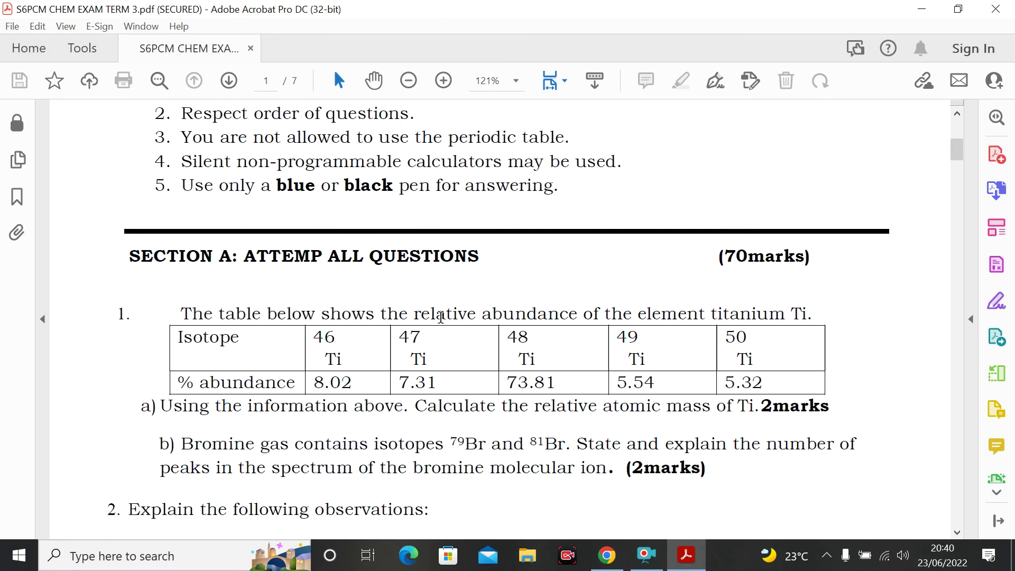
pyautogui.scroll(-4, 441, 320)
pyautogui.scroll(-6, 440, 316)
pyautogui.scroll(6, 441, 318)
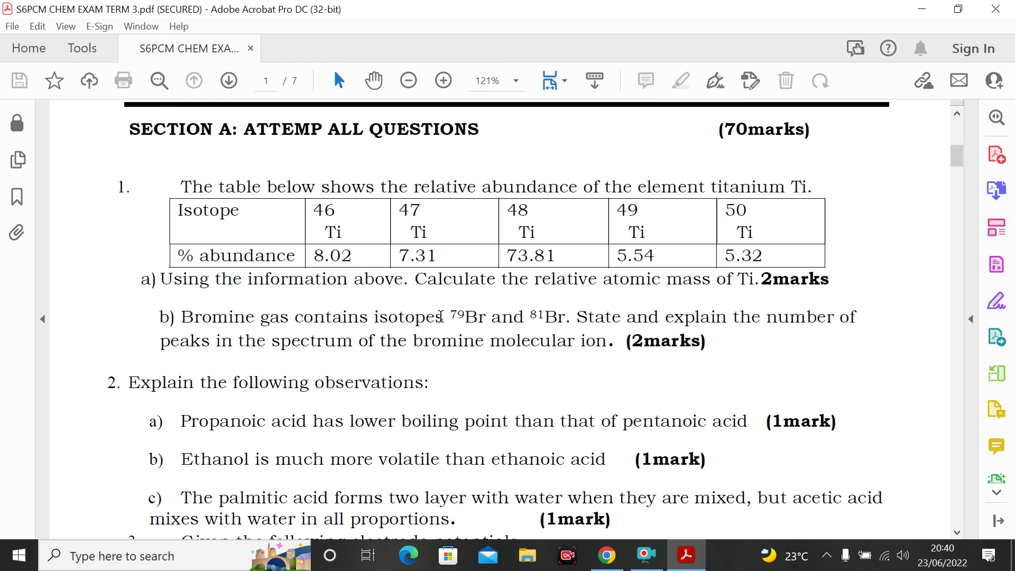
pyautogui.scroll(-4, 332, 314)
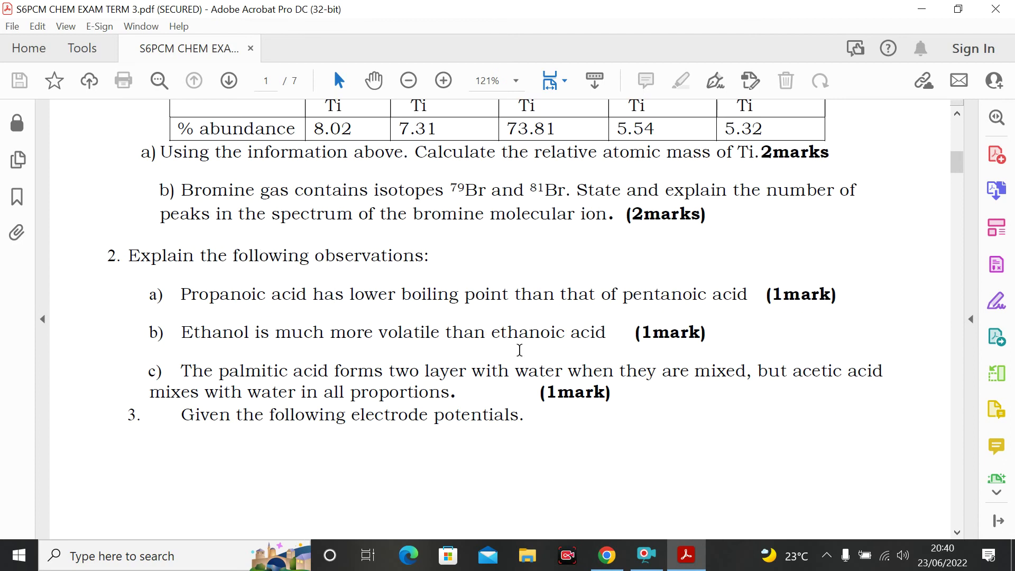
pyautogui.moveTo(556, 366); pyautogui.dragTo(612, 386)
pyautogui.click(630, 373)
pyautogui.click(11, 25)
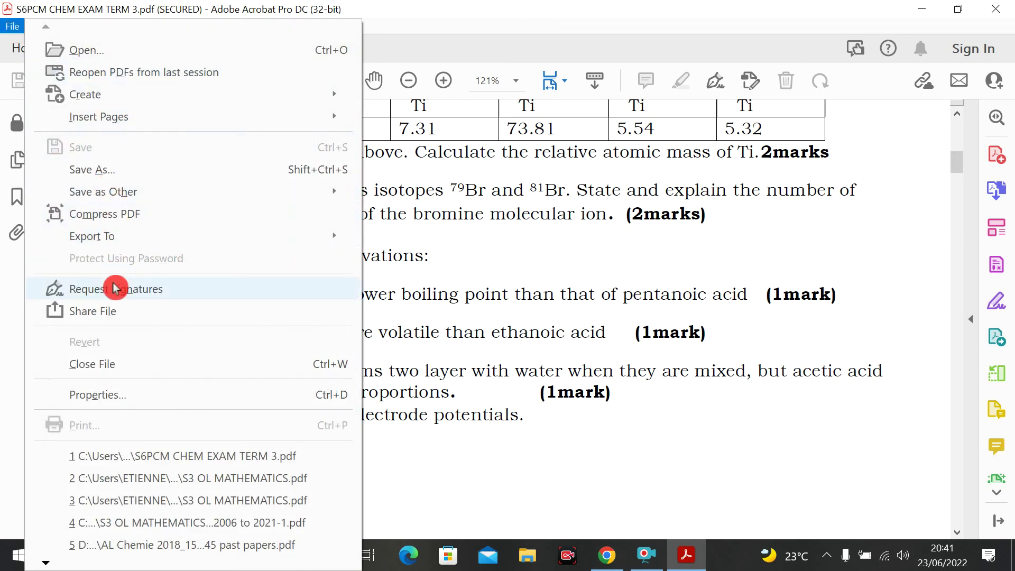
# Step: Set the exam's Security Method to No Security and enter the permissions password when prompted
pyautogui.click(113, 399)
pyautogui.click(694, 122)
pyautogui.click(449, 141)
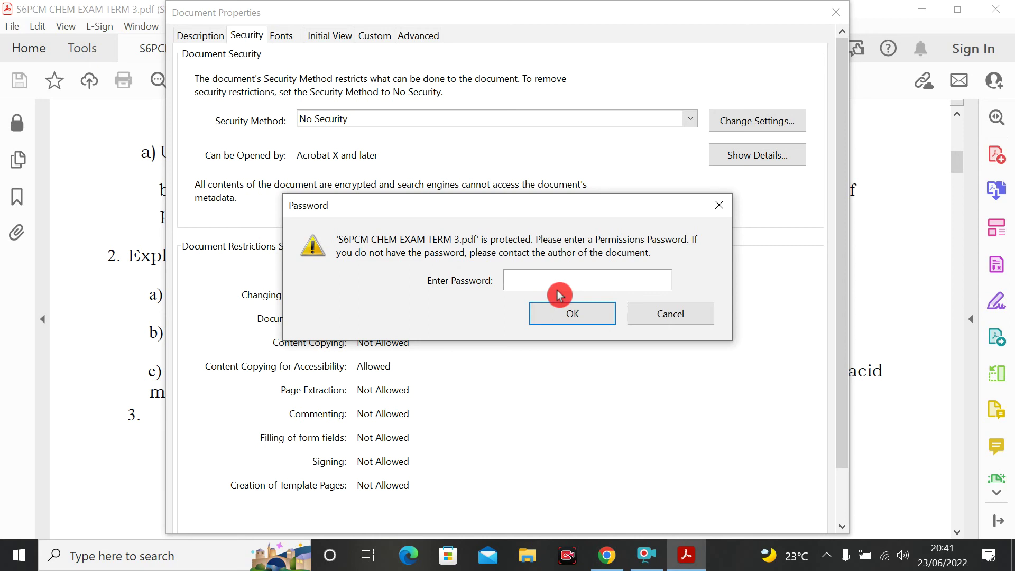
pyautogui.write('*')
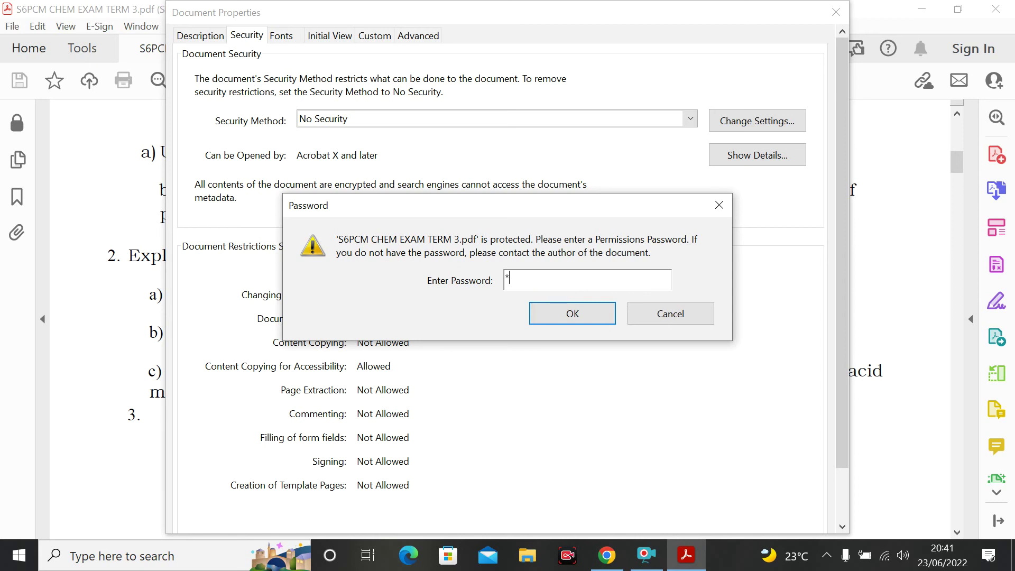
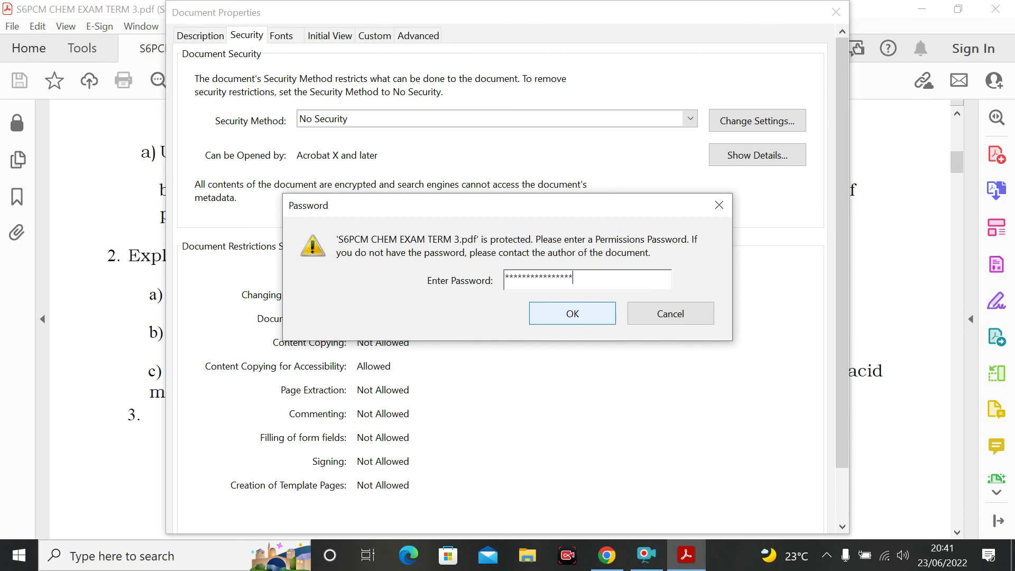
# Step: Confirm the permissions password and security removal, applying No Security with every restriction Allowed
pyautogui.click(582, 312)
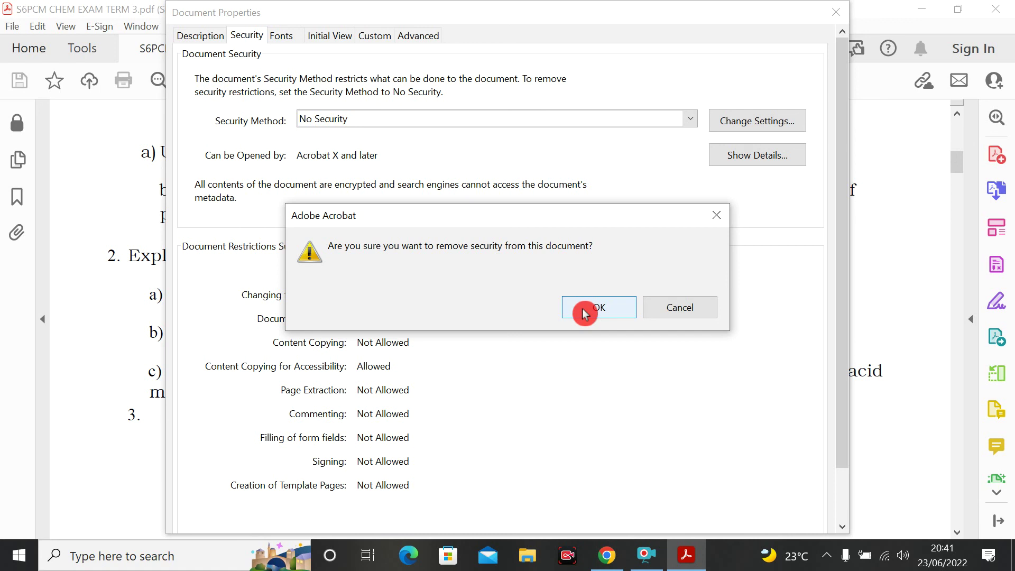
pyautogui.click(592, 307)
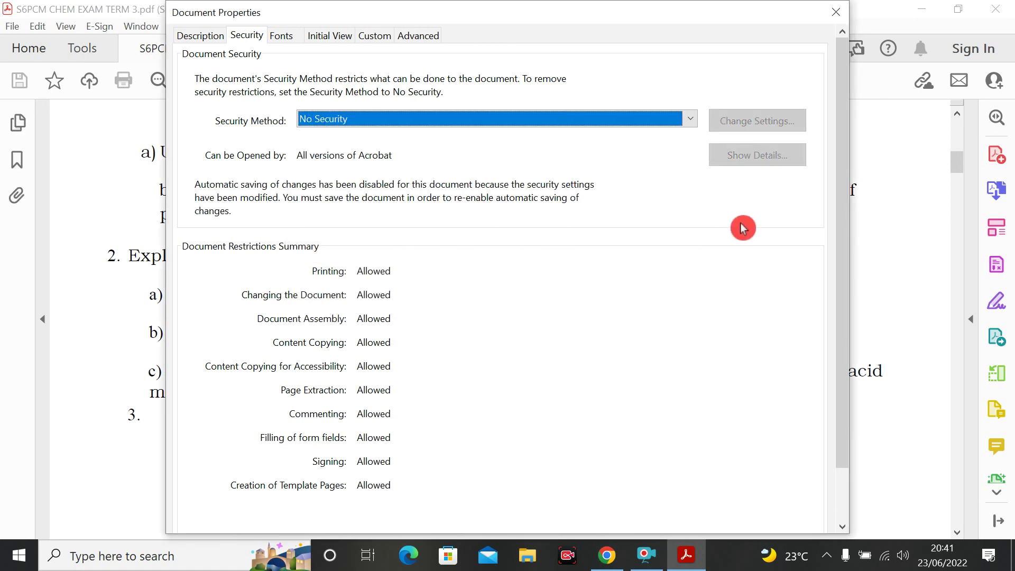
pyautogui.scroll(-2, 846, 335)
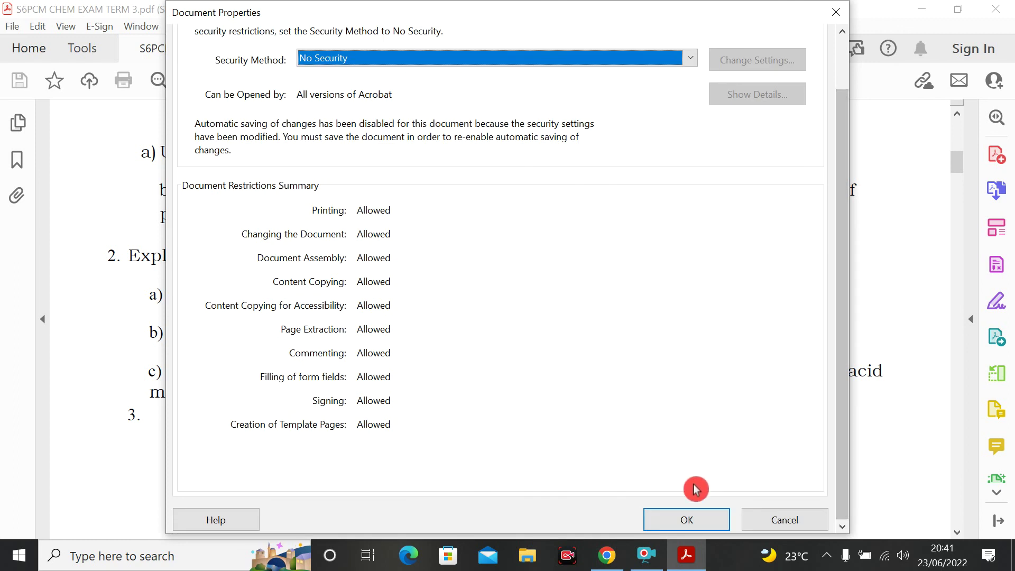
pyautogui.click(688, 519)
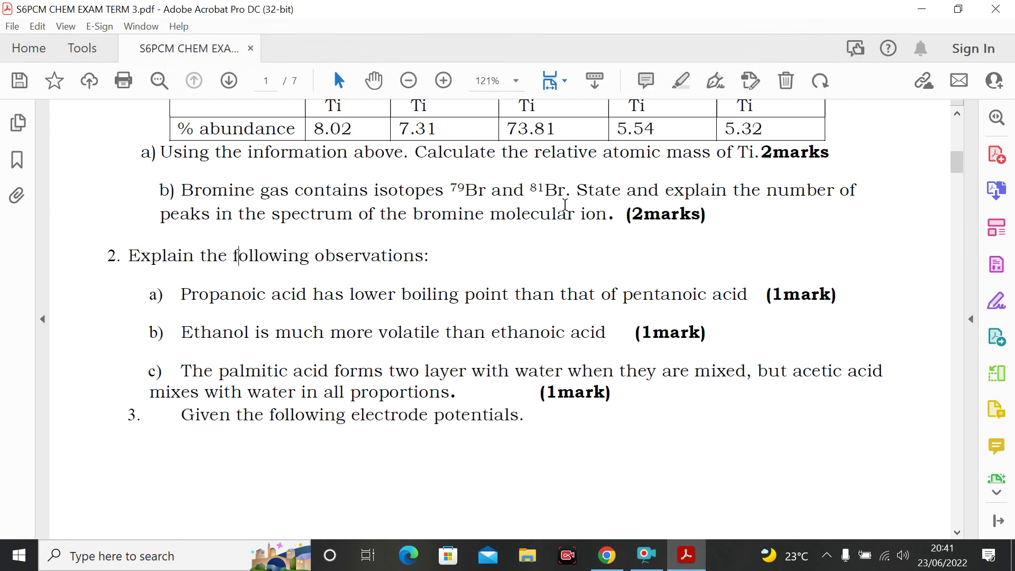
# Step: Select part of the bromine question text and check that Copy is now offered
pyautogui.moveTo(295, 191); pyautogui.dragTo(373, 215)
pyautogui.rightClick(372, 217)
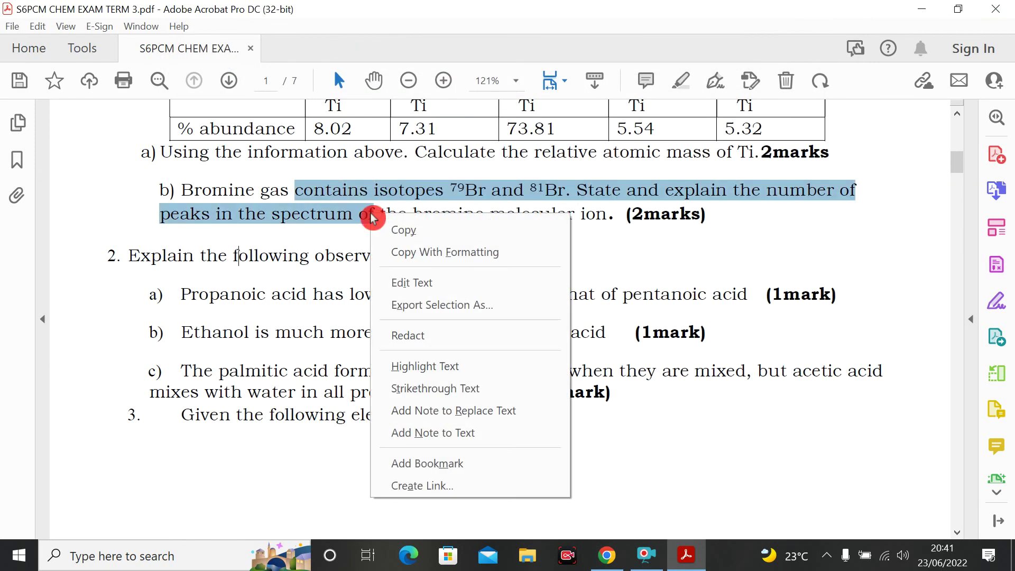
pyautogui.click(767, 294)
# Step: Close S6PCM CHEM EXAM TERM 3.pdf, saving the changes
pyautogui.click(235, 246)
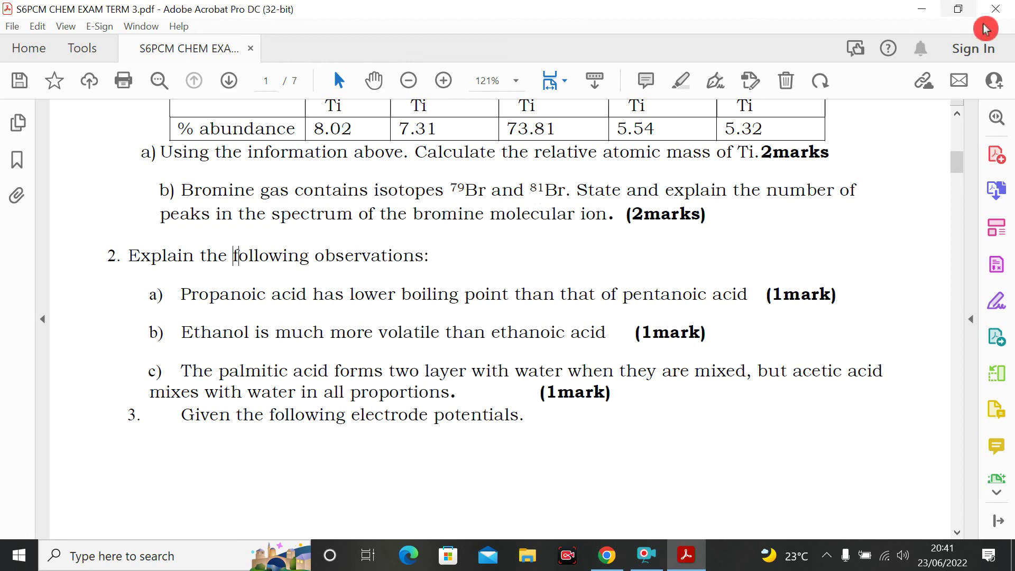
pyautogui.click(996, 9)
pyautogui.click(517, 307)
pyautogui.rightClick(618, 150)
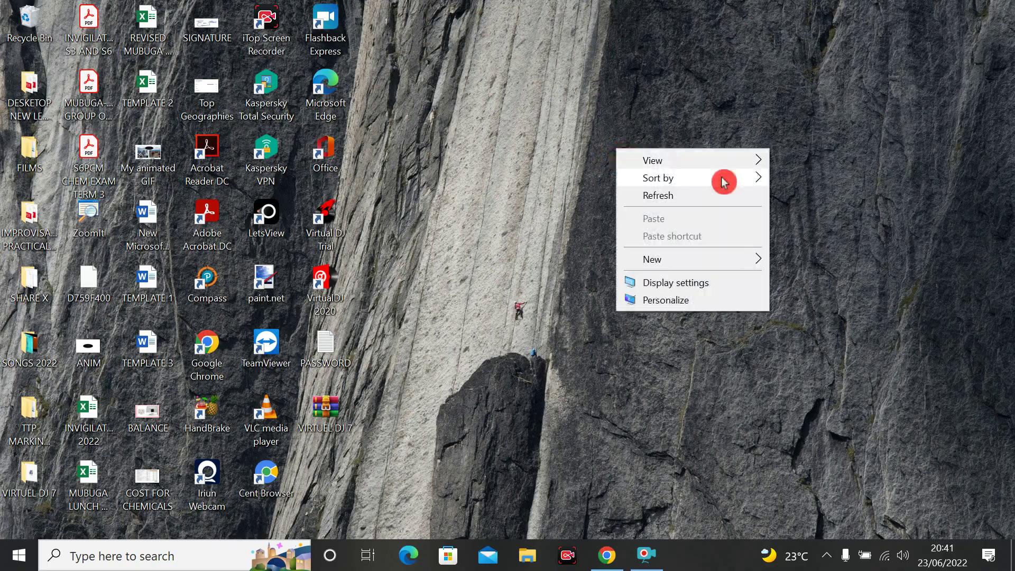
pyautogui.click(682, 196)
pyautogui.rightClick(634, 114)
pyautogui.click(687, 161)
pyautogui.rightClick(684, 103)
pyautogui.click(735, 161)
pyautogui.rightClick(559, 114)
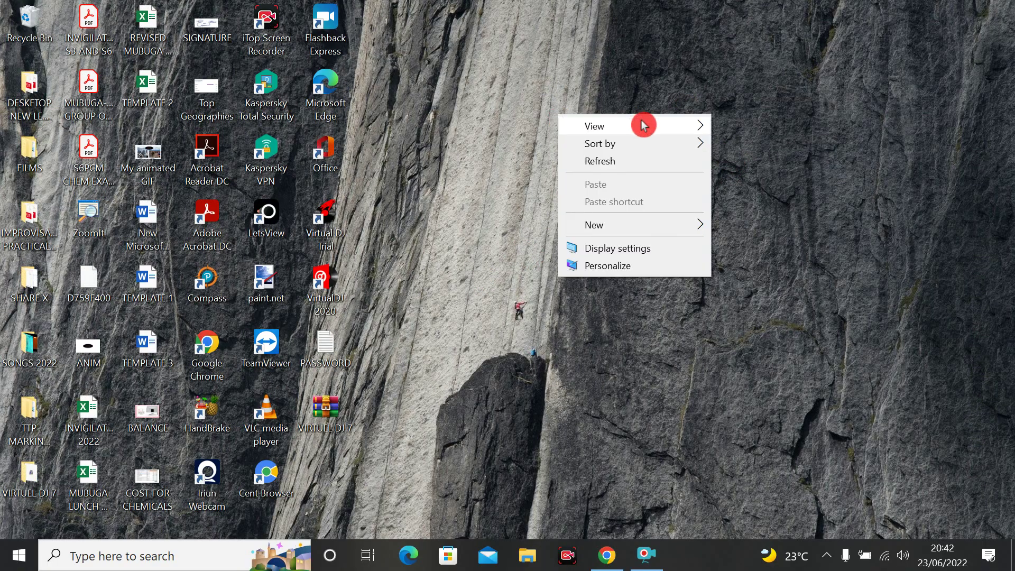
pyautogui.click(788, 173)
pyautogui.rightClick(625, 167)
pyautogui.click(688, 213)
pyautogui.rightClick(639, 108)
pyautogui.click(690, 154)
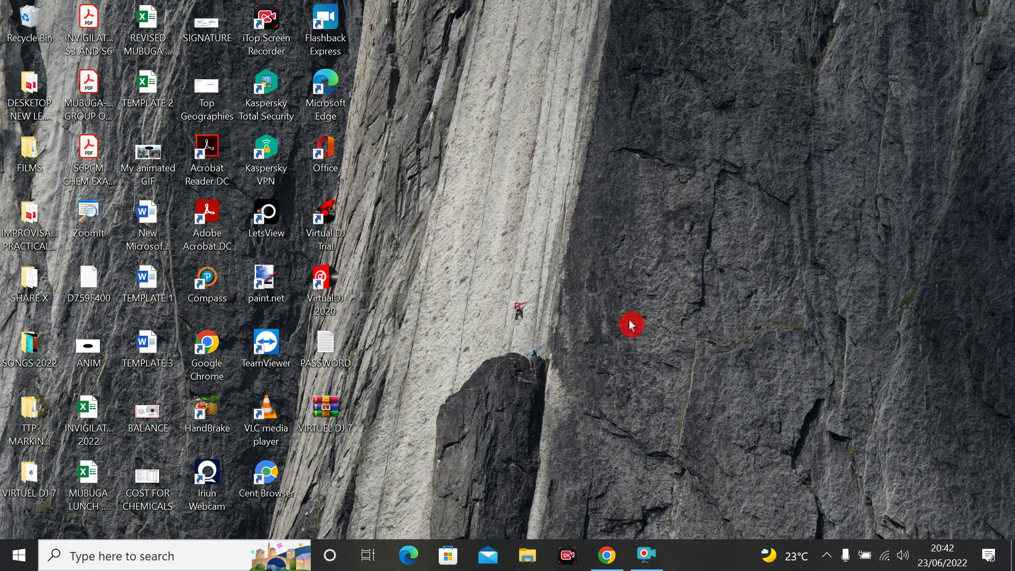
pyautogui.click(656, 556)
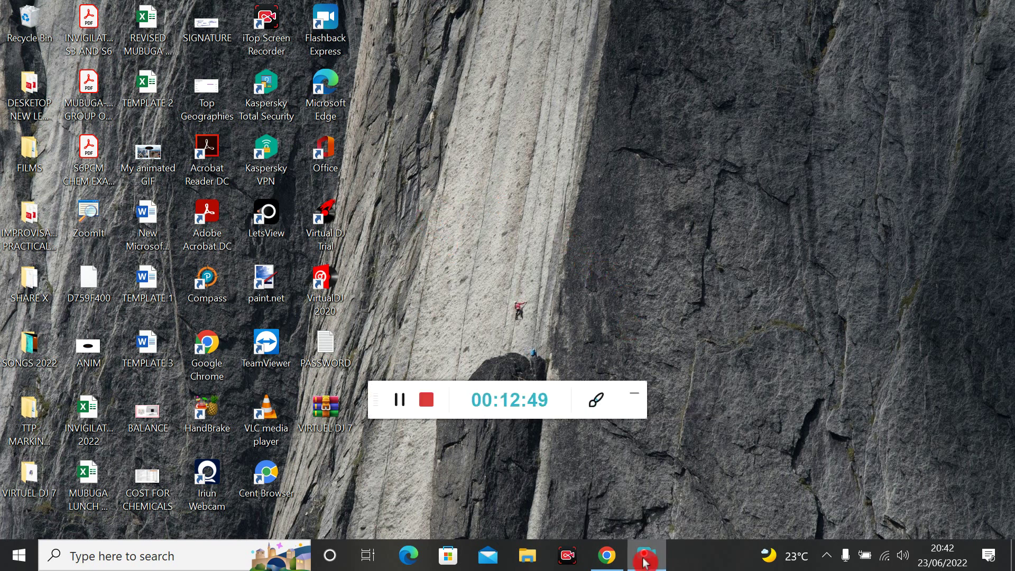